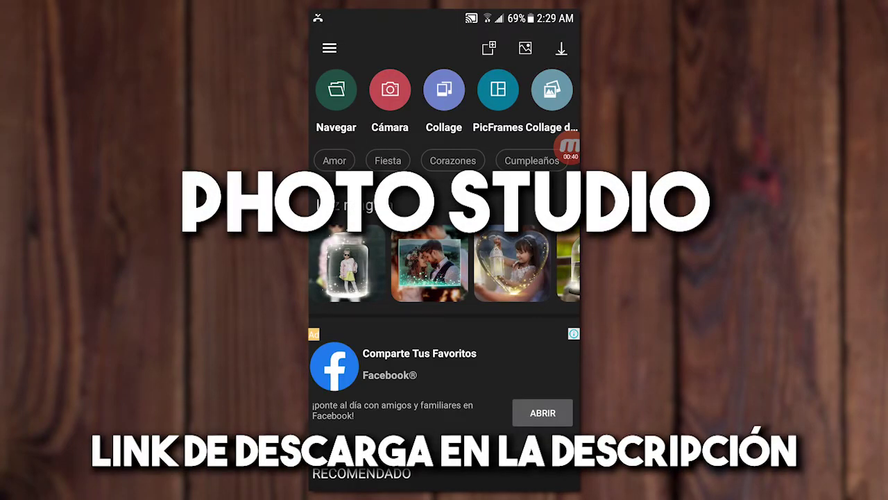
- Scroll the Photo Studio home screen, then open the Navegar photo browser
scroll(444, 277, "down", 5)
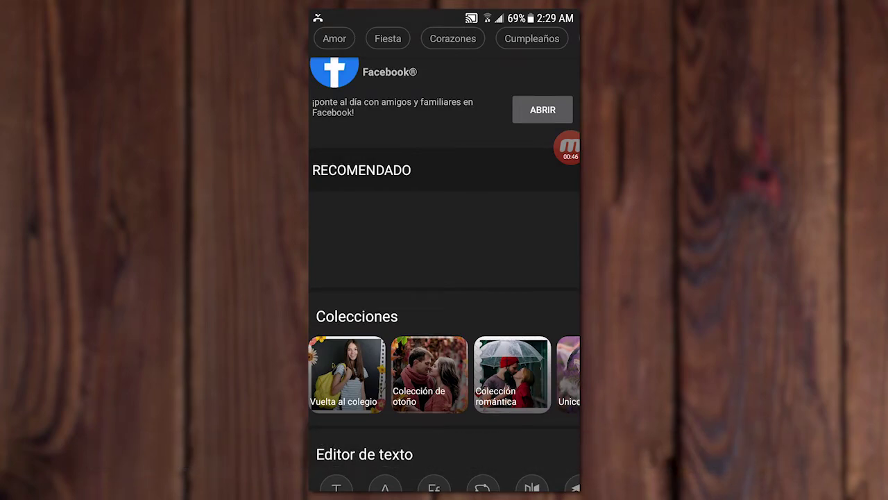
scroll(444, 278, "up", 5)
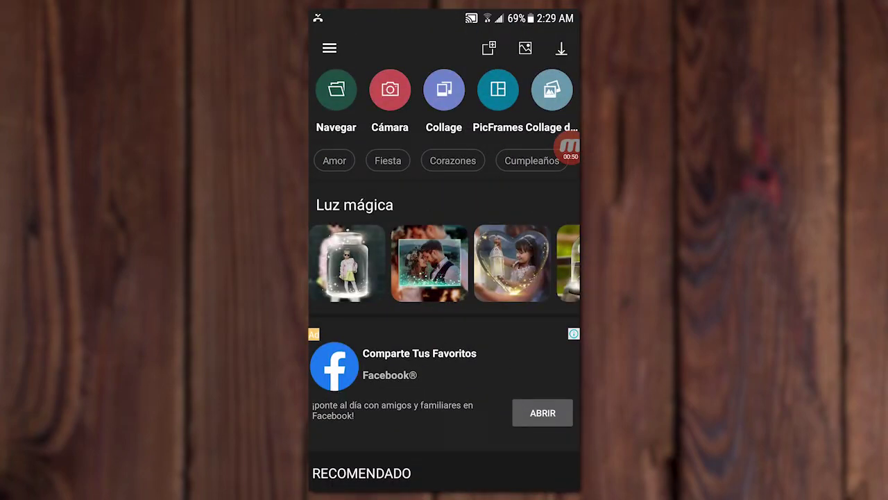
left_click(337, 90)
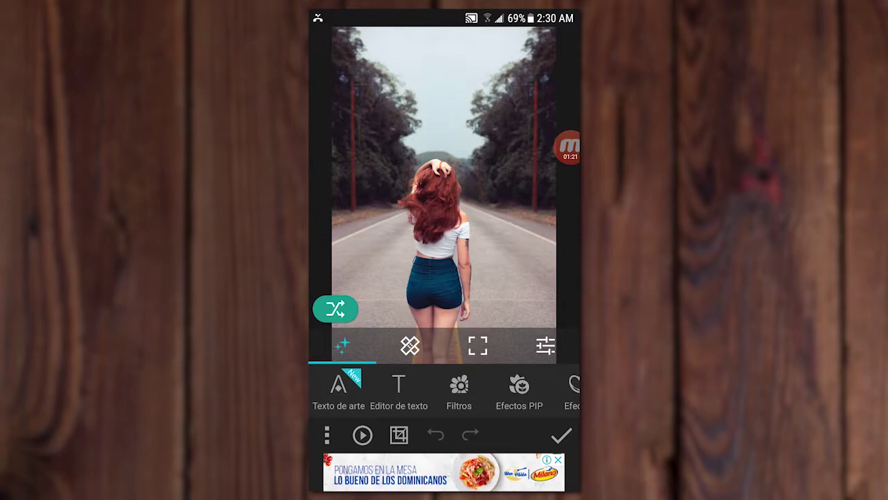
- Browse the recent photos and open the red-haired woman's road photo
scroll(444, 388, "right", 3)
scroll(444, 388, "right", 3)
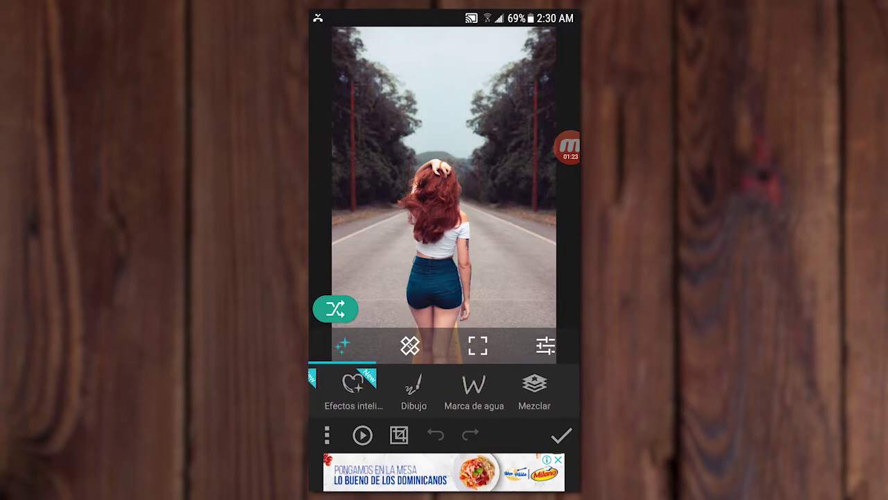
scroll(444, 388, "right", 3)
scroll(444, 388, "left", 3)
scroll(444, 389, "left", 3)
scroll(444, 389, "left", 3)
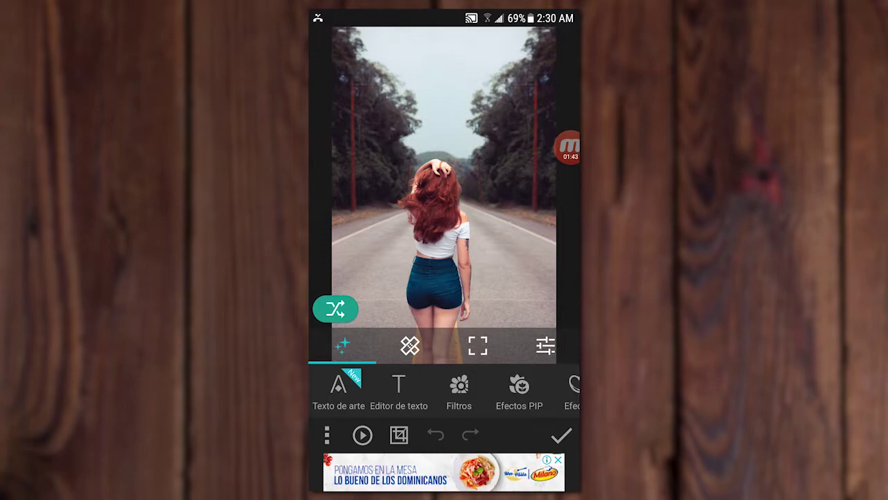
- Look through the effects, crop and adjust tool groups, then start Texto de arte
left_click(409, 345)
left_click(477, 345)
left_click(545, 345)
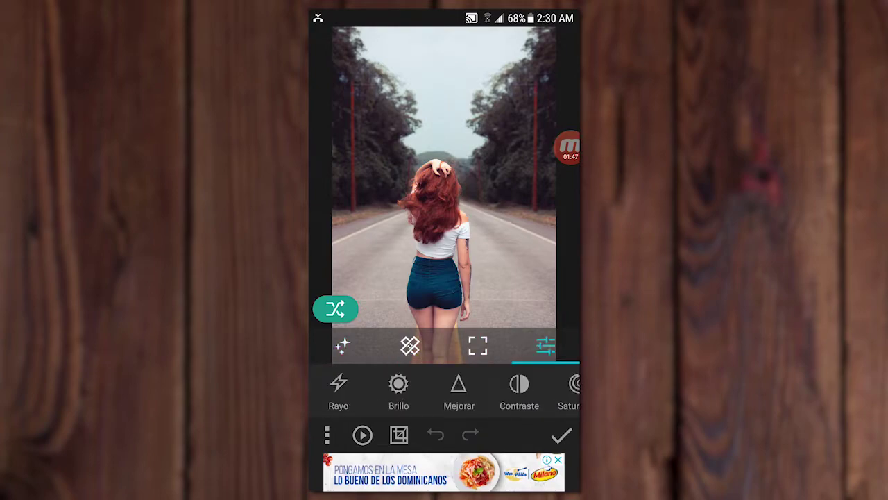
mouse_move(527, 389)
left_mouse_down()
mouse_move(403, 389)
mouse_move(471, 389)
left_mouse_up()
left_click(478, 345)
left_click(545, 345)
left_click(478, 345)
left_click(342, 344)
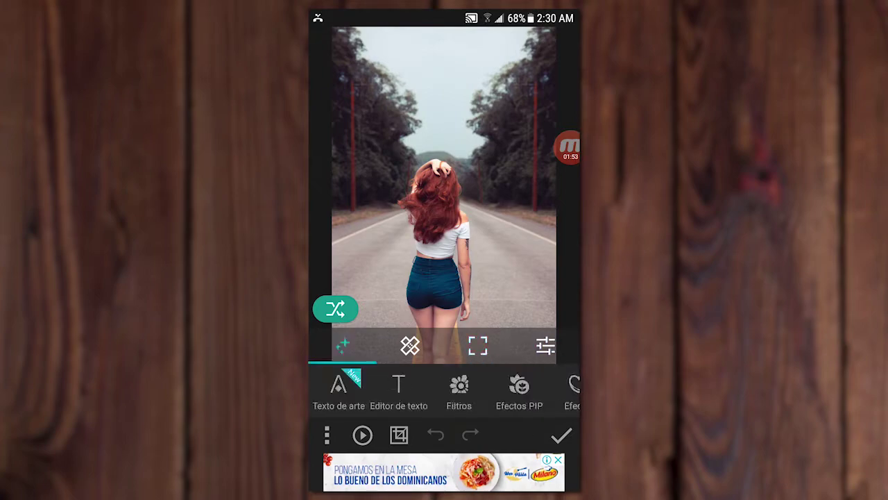
left_click(410, 345)
left_click(342, 344)
left_click(339, 388)
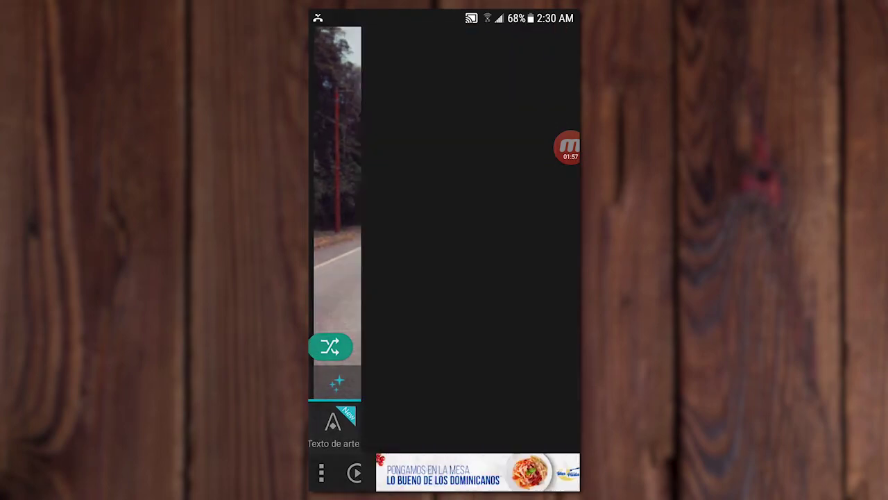
- Add large white 'hola' text, placed level in the top-right sky, and apply it
left_click(383, 392)
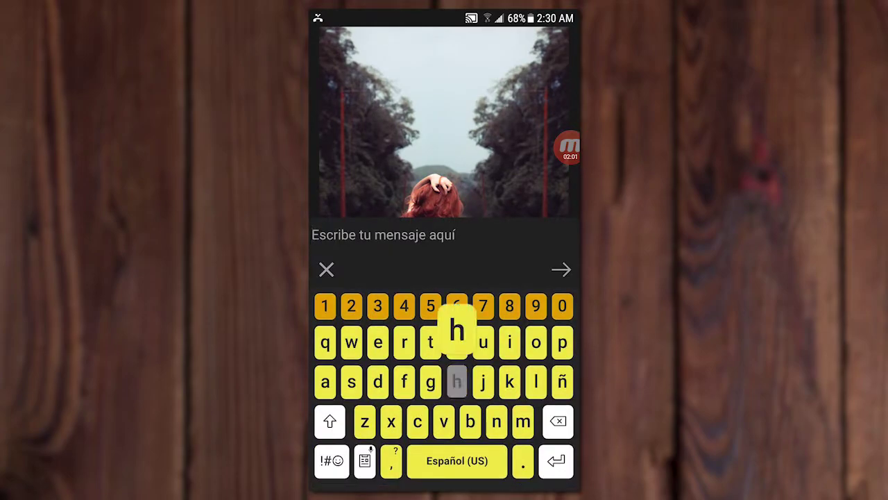
type("hola")
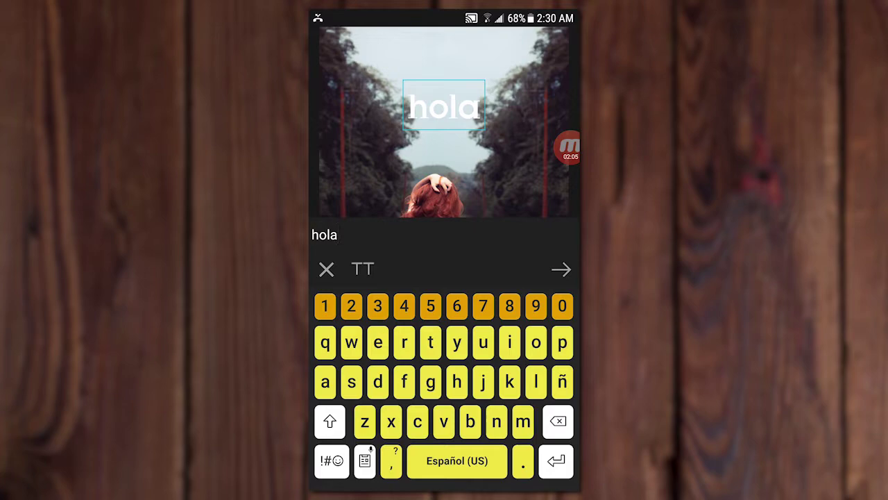
left_click(561, 270)
mouse_move(440, 198)
left_mouse_down()
mouse_move(422, 258)
mouse_move(367, 299)
mouse_move(362, 338)
mouse_move(426, 323)
mouse_move(437, 284)
left_mouse_up()
mouse_move(375, 330)
left_mouse_down()
mouse_move(422, 307)
mouse_move(407, 298)
left_mouse_up()
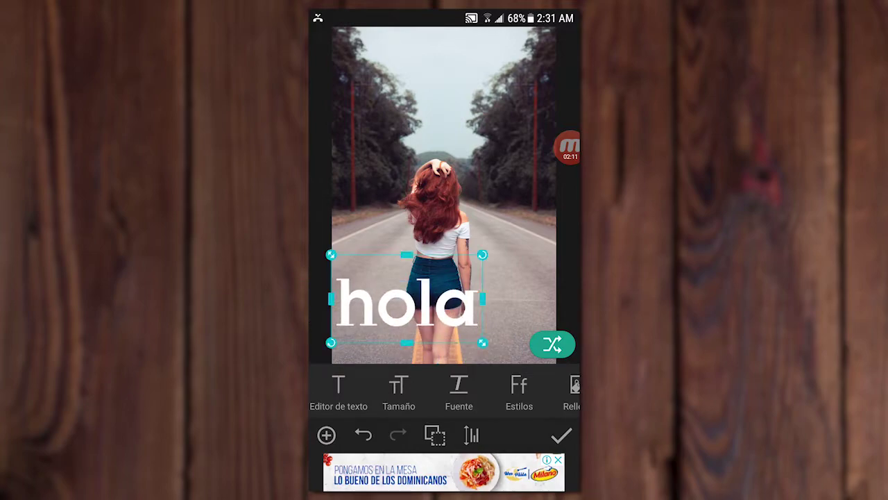
left_click_drag(482, 255, 451, 250)
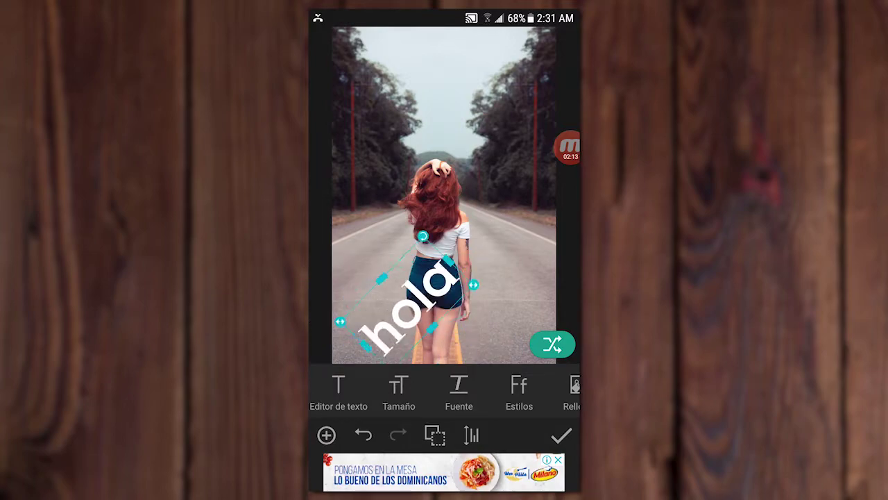
left_click_drag(474, 315, 469, 326)
mouse_move(408, 306)
left_mouse_down()
mouse_move(456, 113)
mouse_move(494, 84)
left_mouse_up()
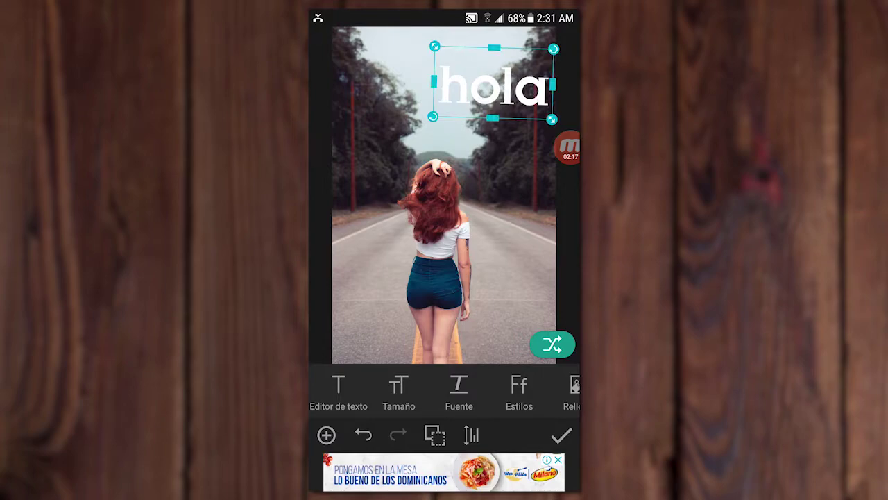
left_click(561, 435)
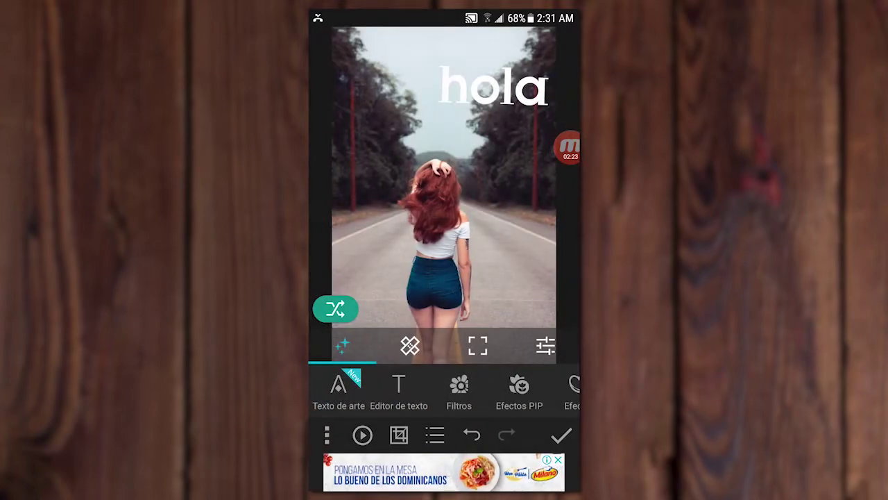
- Swipe along the bottom tool row and open Filtros
left_click_drag(527, 389, 428, 389)
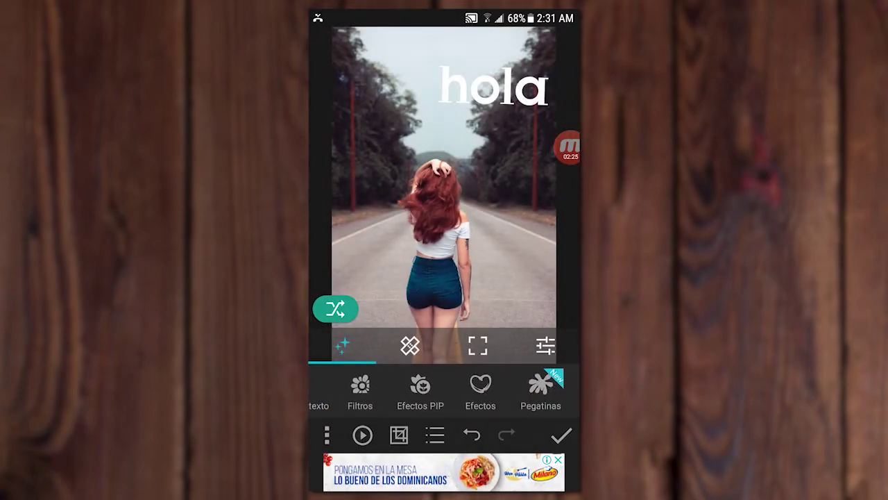
left_click_drag(528, 388, 395, 388)
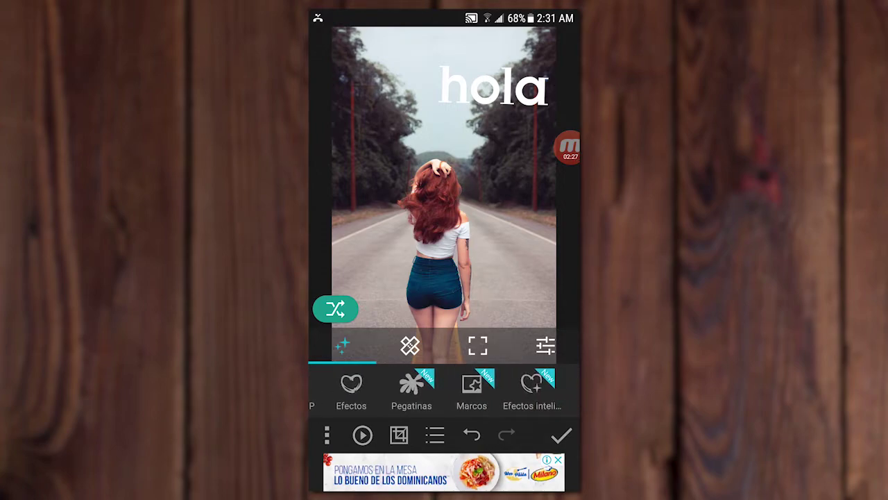
left_click_drag(486, 389, 412, 389)
mouse_move(486, 388)
left_mouse_down()
mouse_move(363, 389)
mouse_move(541, 388)
left_mouse_up()
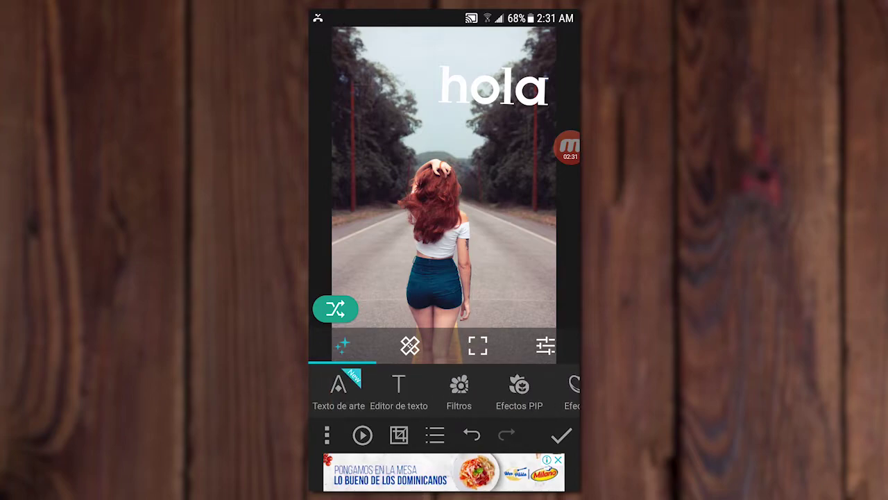
left_click(459, 388)
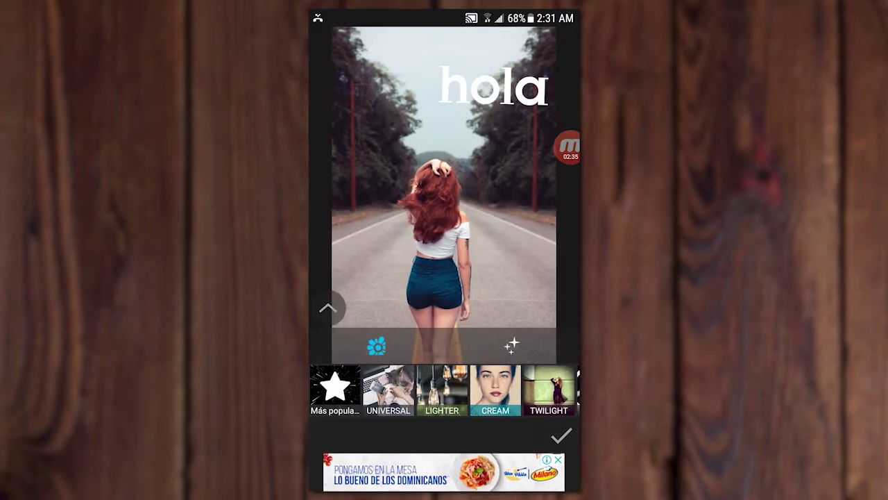
- Apply the DK6 filter from the DK category
left_click_drag(496, 388, 415, 388)
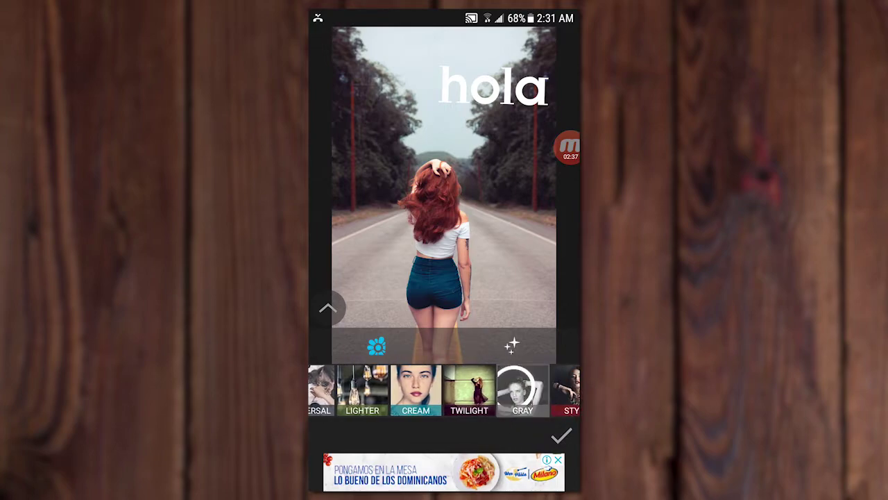
left_click_drag(522, 388, 398, 388)
left_click(397, 388)
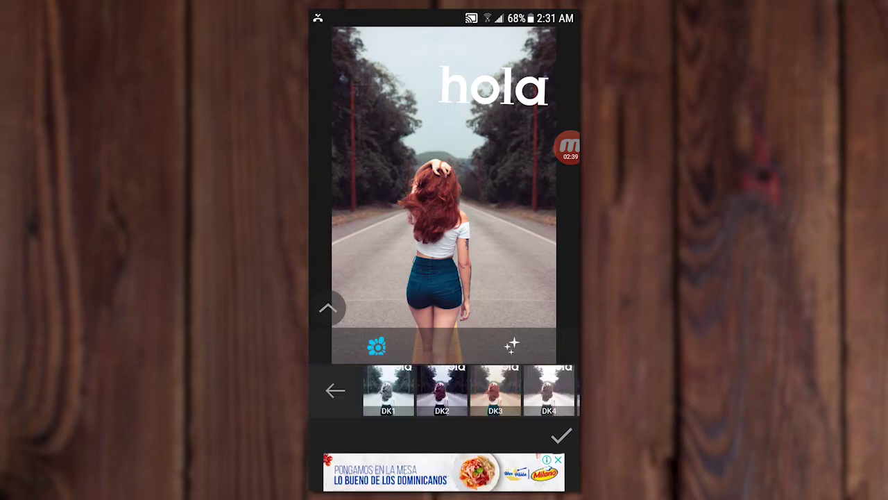
left_click_drag(495, 388, 366, 388)
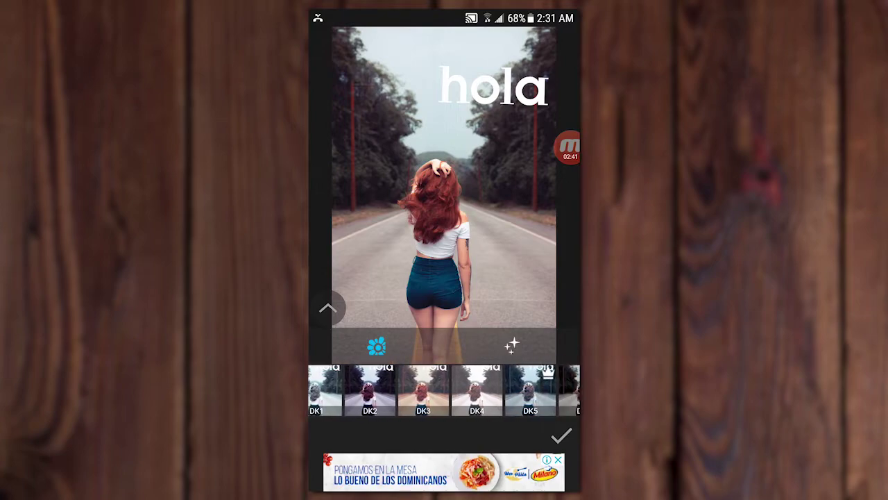
left_click_drag(485, 389, 405, 389)
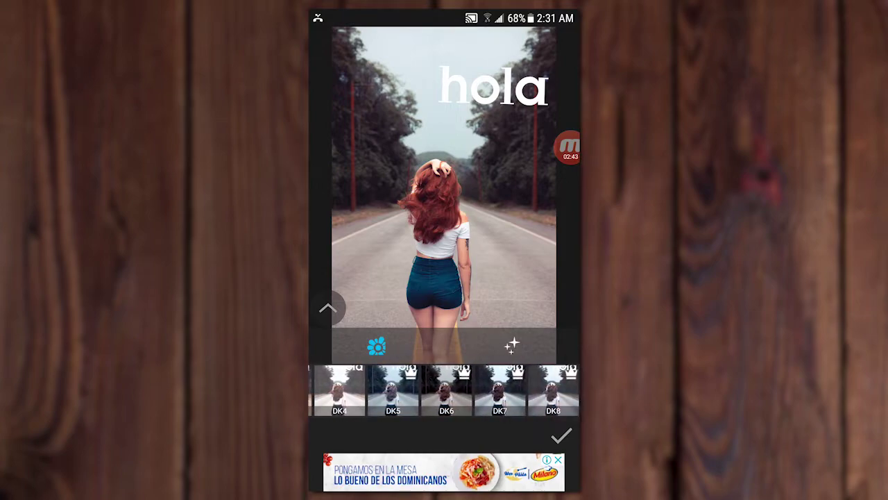
left_click(446, 388)
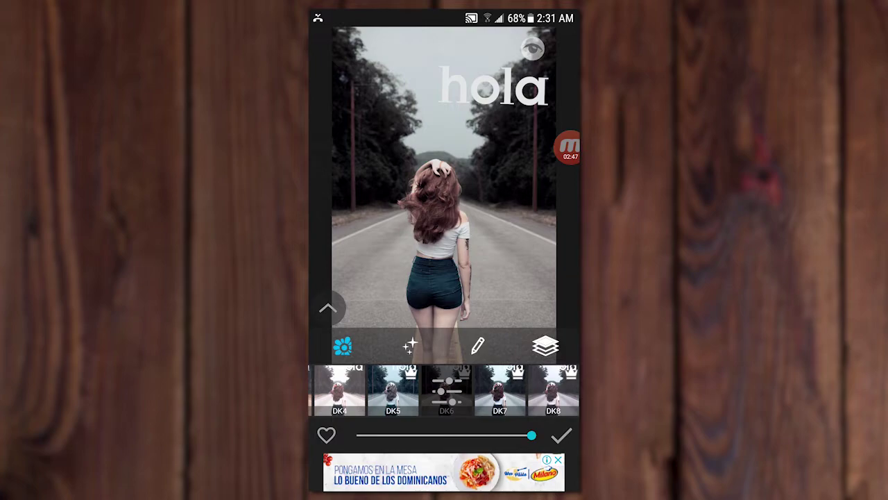
- Lower the DK6 Nivel to about 19, review opacity, contrast and brightness, and accept
left_click(446, 388)
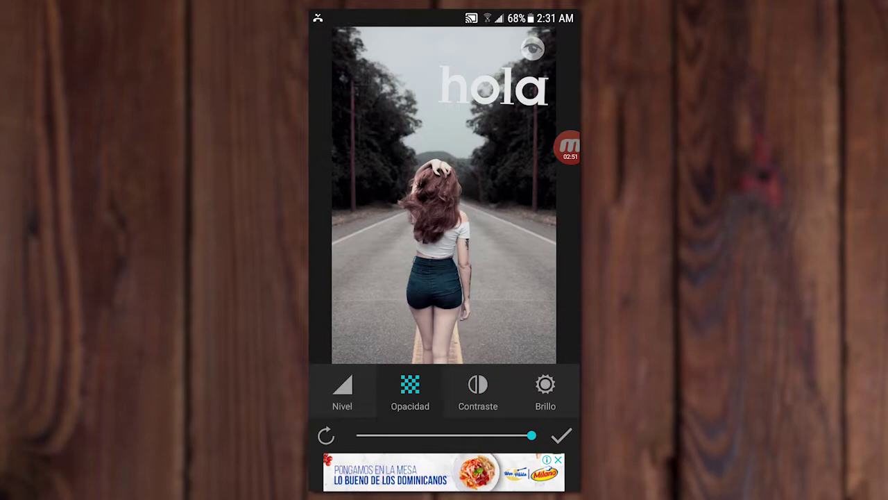
left_click(545, 392)
left_click(477, 392)
left_click(409, 392)
left_click(342, 392)
mouse_move(444, 435)
left_mouse_down()
mouse_move(515, 435)
mouse_move(372, 435)
mouse_move(510, 435)
mouse_move(386, 435)
mouse_move(481, 435)
mouse_move(400, 435)
mouse_move(423, 435)
left_mouse_up()
left_click(410, 389)
left_click(477, 388)
left_click(546, 388)
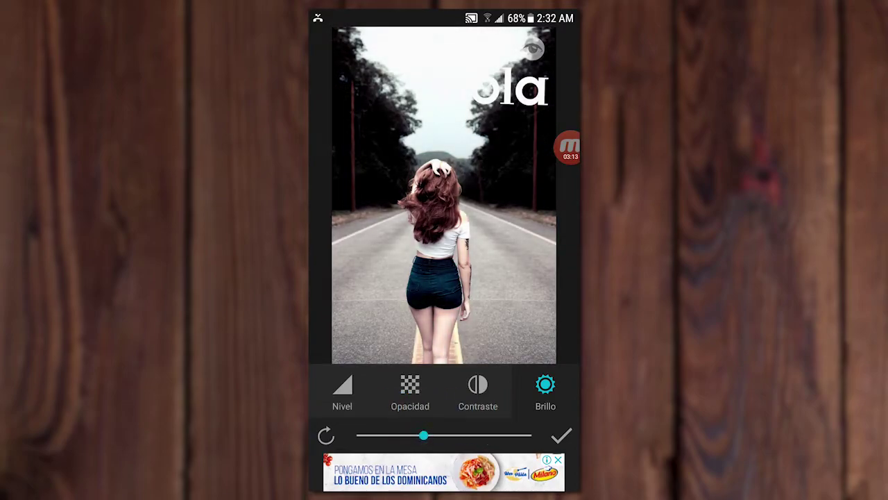
left_click(562, 434)
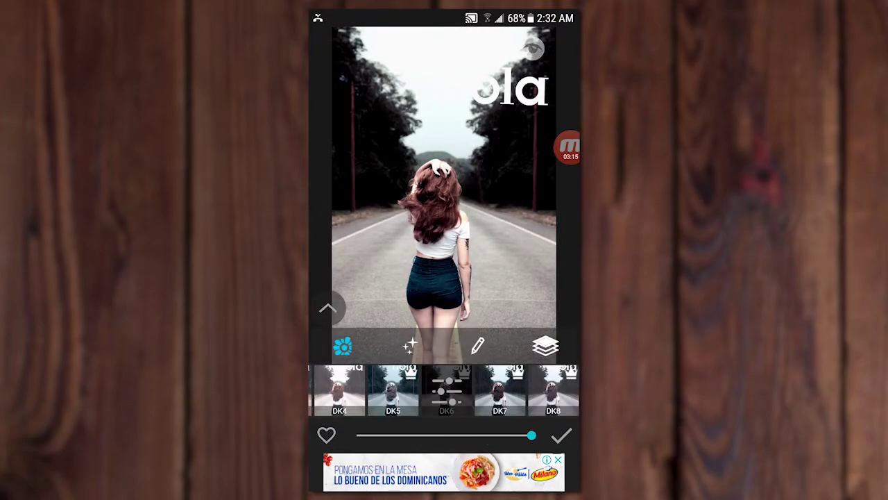
- Confirm the filter and dismiss the locked-filter purchase offer
left_click(562, 435)
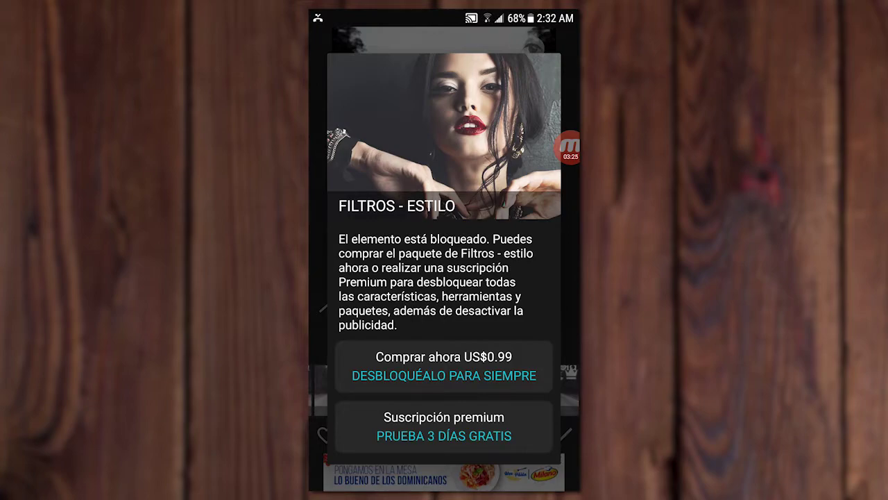
key("Escape")
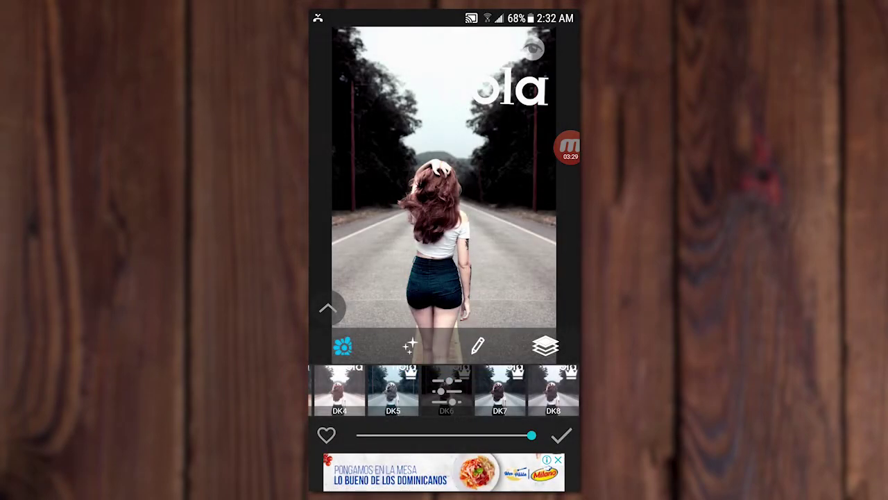
key("Escape")
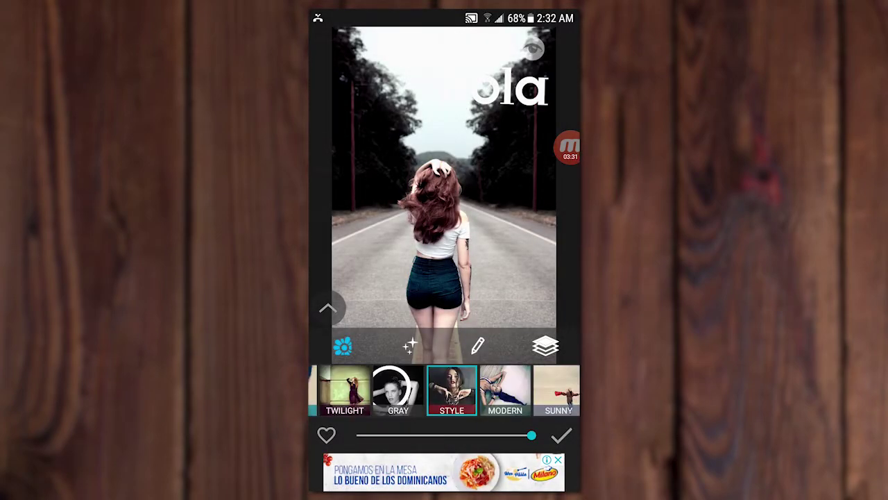
left_click_drag(347, 390, 541, 390)
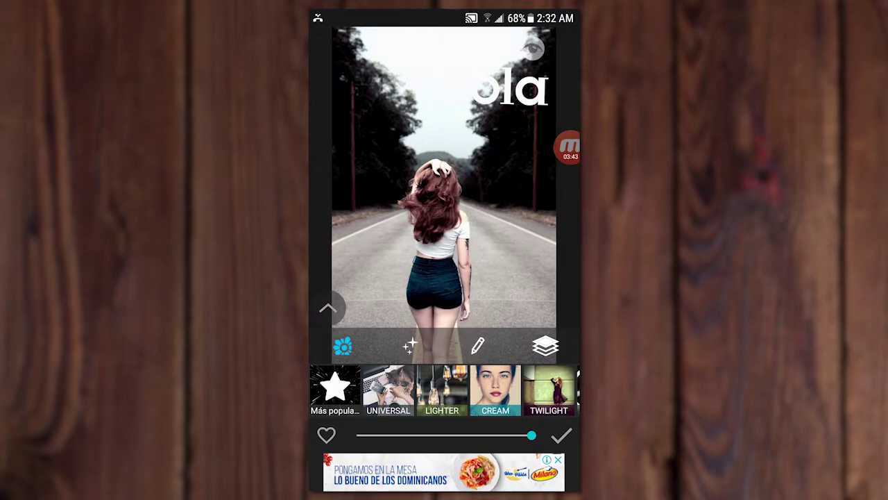
- Glance at the effect presets, then leave filters answering NO to discard changes
left_click(410, 344)
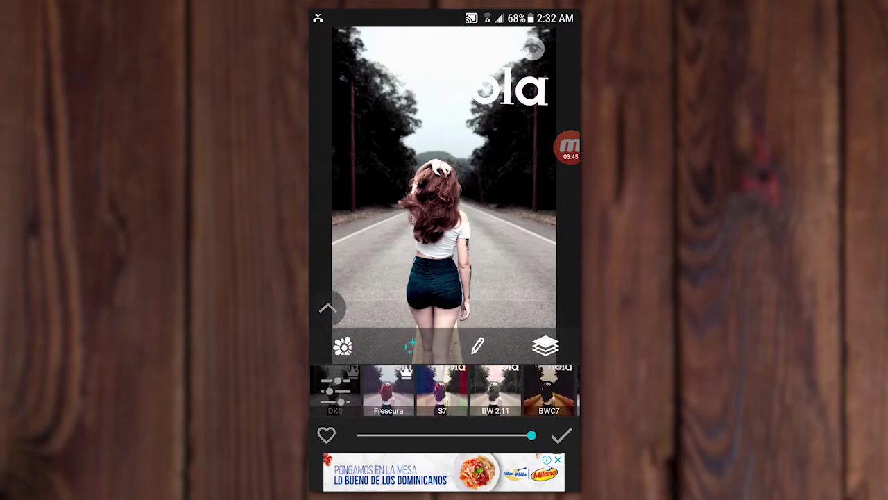
left_click(343, 346)
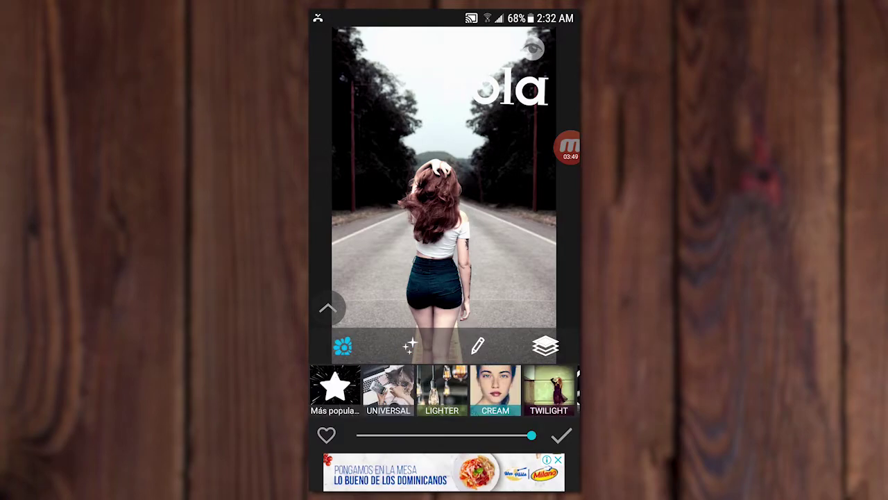
key("Escape")
left_click(527, 297)
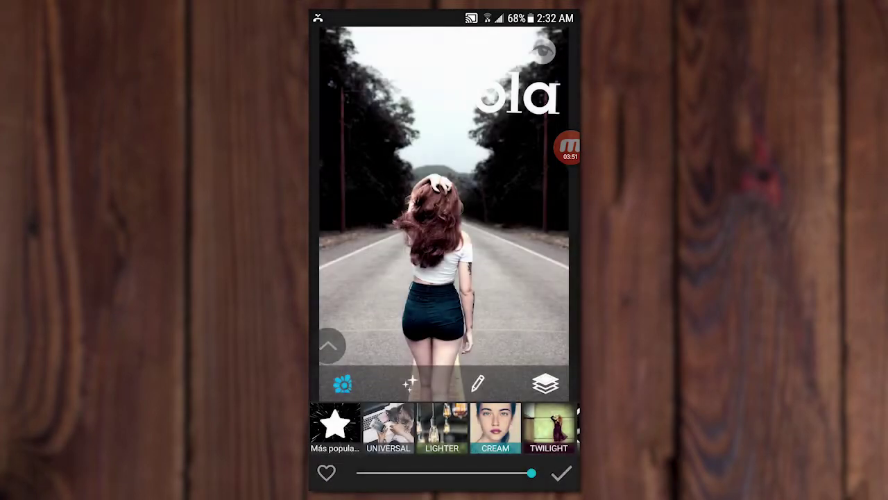
left_click_drag(527, 388, 346, 389)
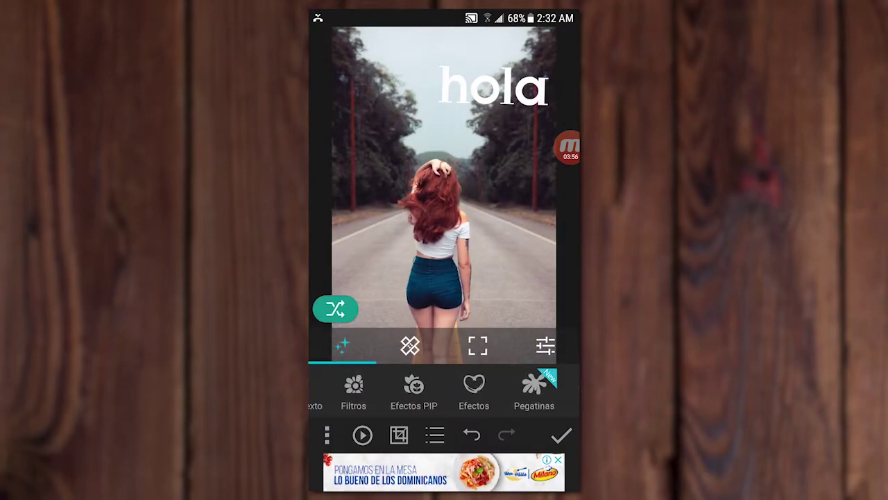
- Frame the photo with the Efectos PIP Polaroid frame with yellow flowers
left_click(535, 385)
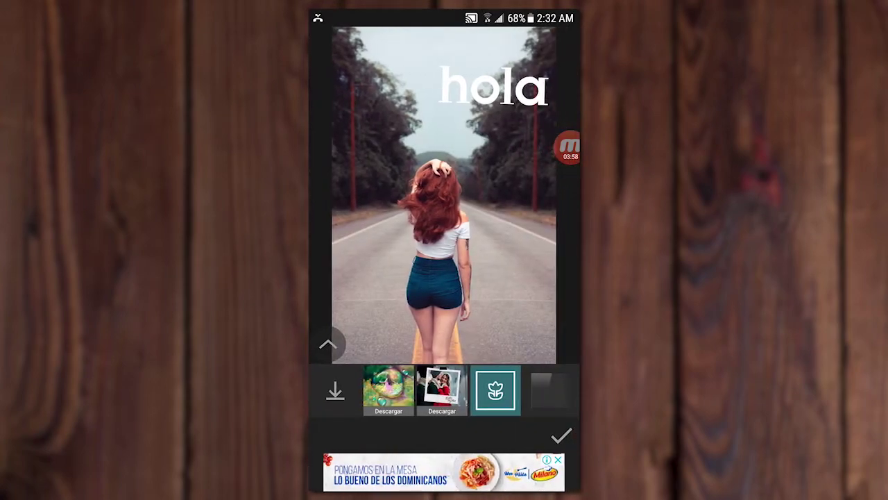
left_click(388, 390)
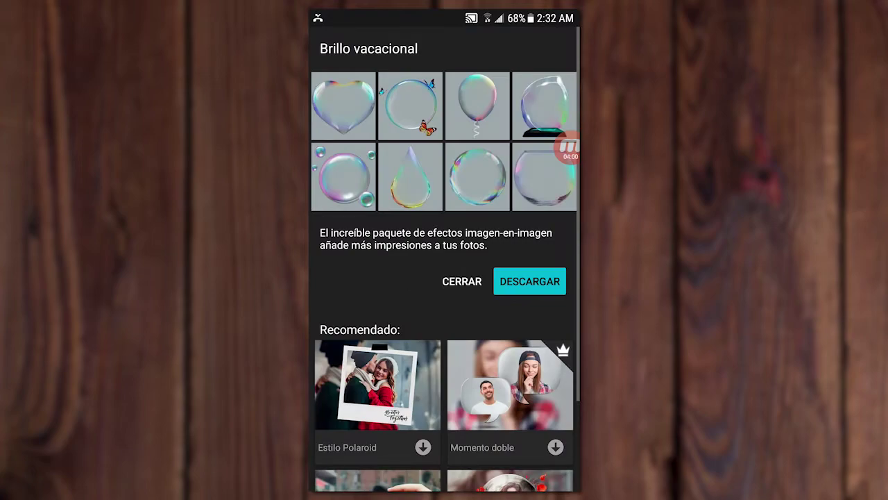
scroll(444, 278, "down", 3)
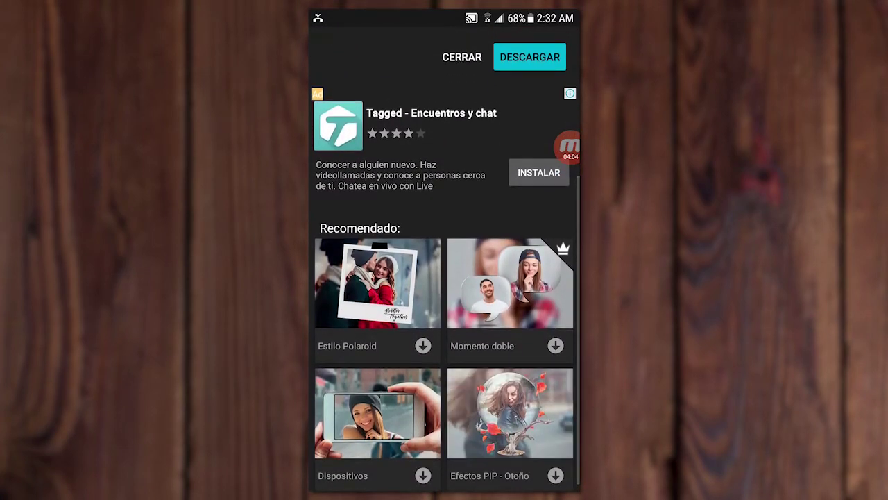
scroll(444, 278, "down", 1)
scroll(444, 278, "down", 1)
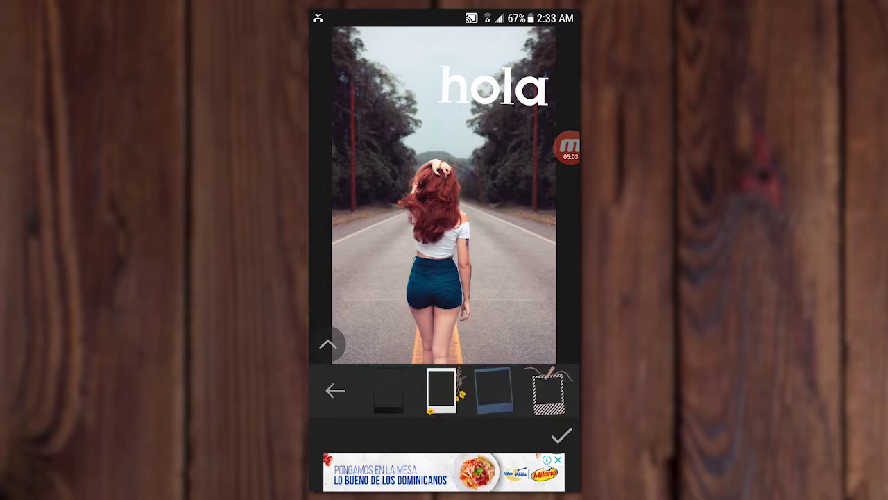
left_click(441, 390)
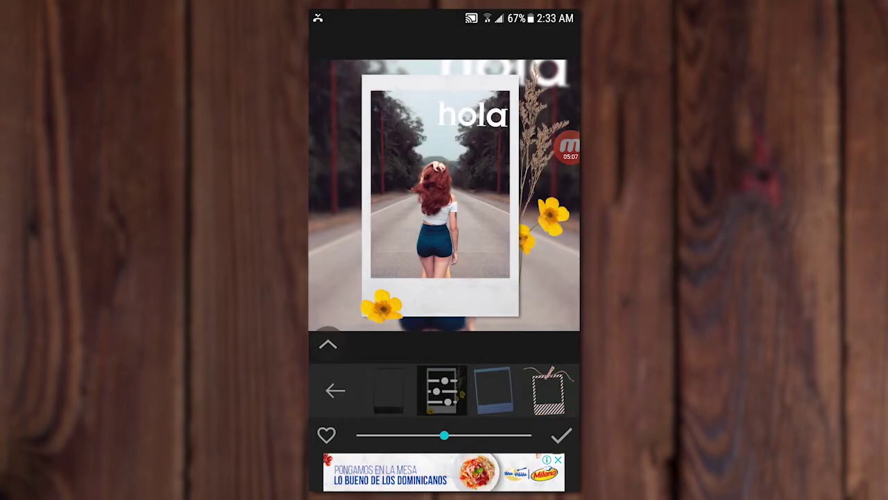
left_click(562, 435)
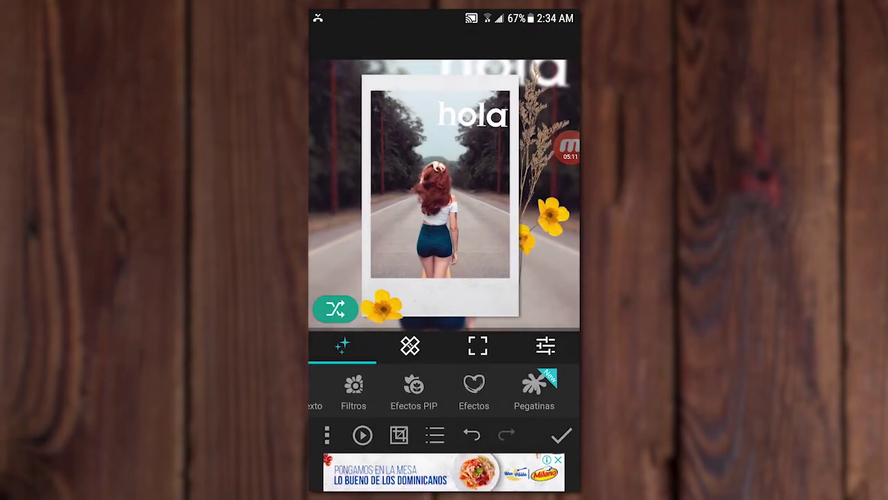
mouse_move(374, 388)
left_mouse_down()
mouse_move(482, 388)
mouse_move(333, 389)
left_mouse_up()
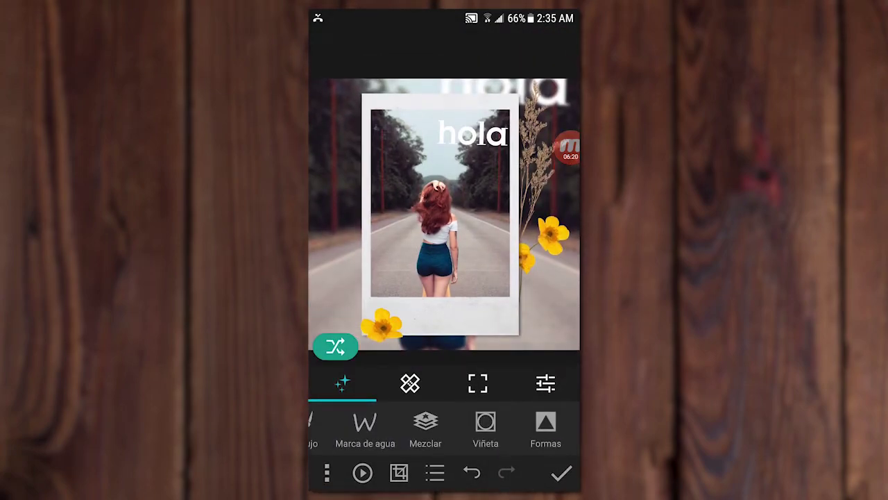
left_click(426, 427)
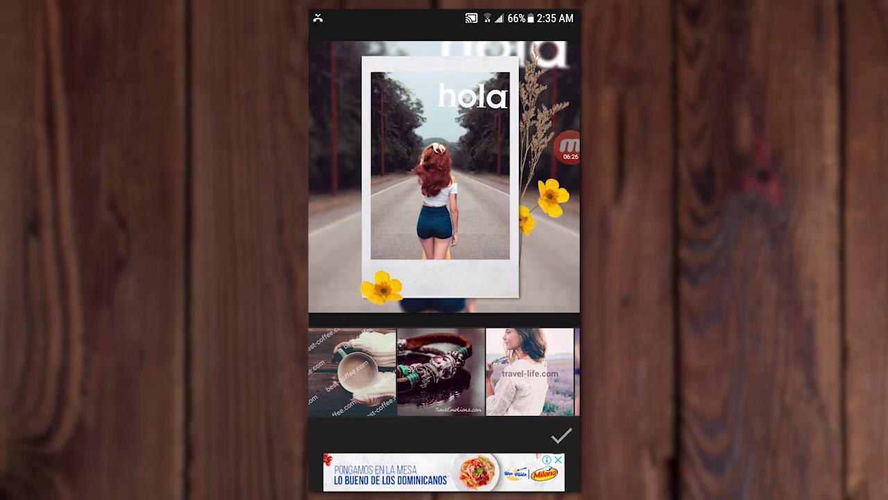
type("fhkjfhdhjkf")
key("BackSpace")
key("BackSpace")
key("BackSpace")
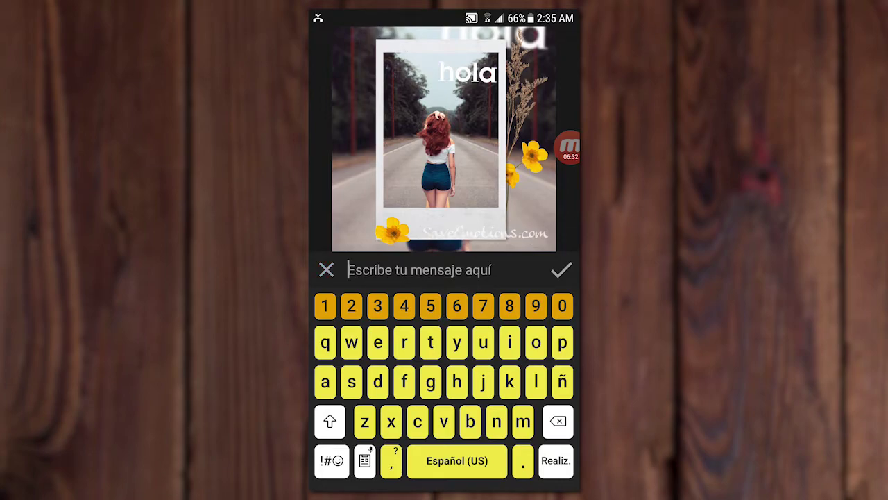
key("Escape")
key("Escape")
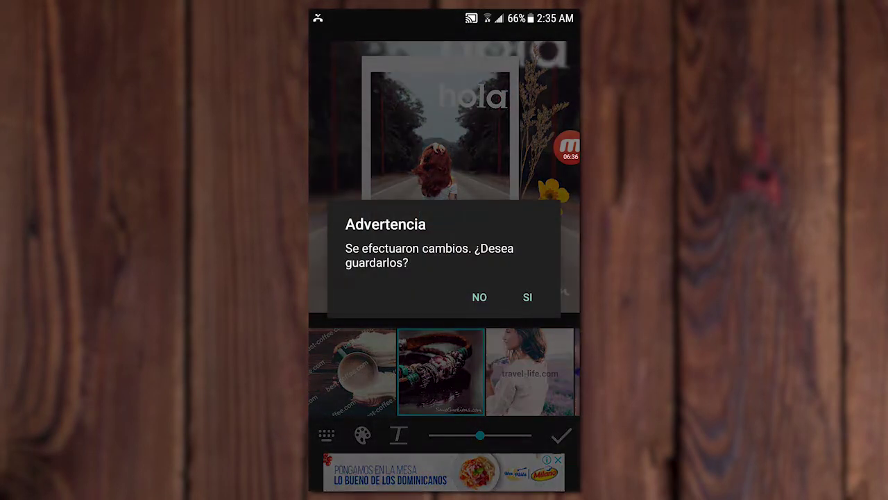
left_click(480, 297)
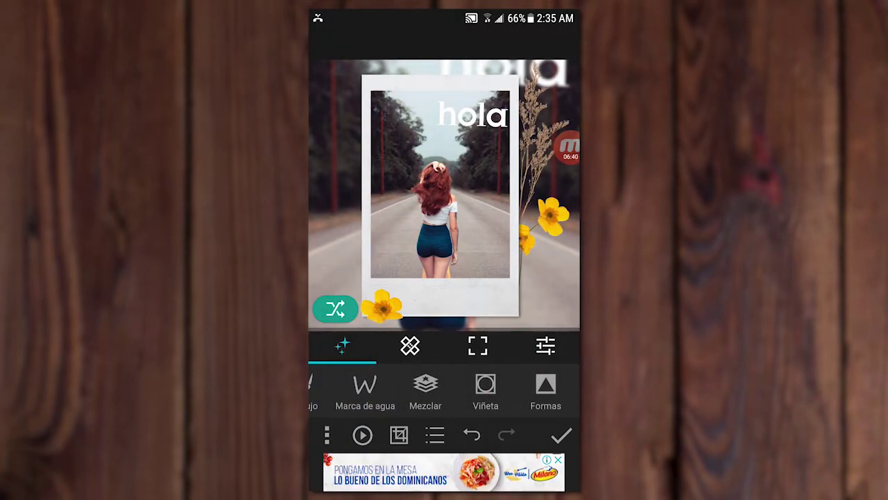
- Add the black NORMAL Viñeta at full strength
left_click(486, 388)
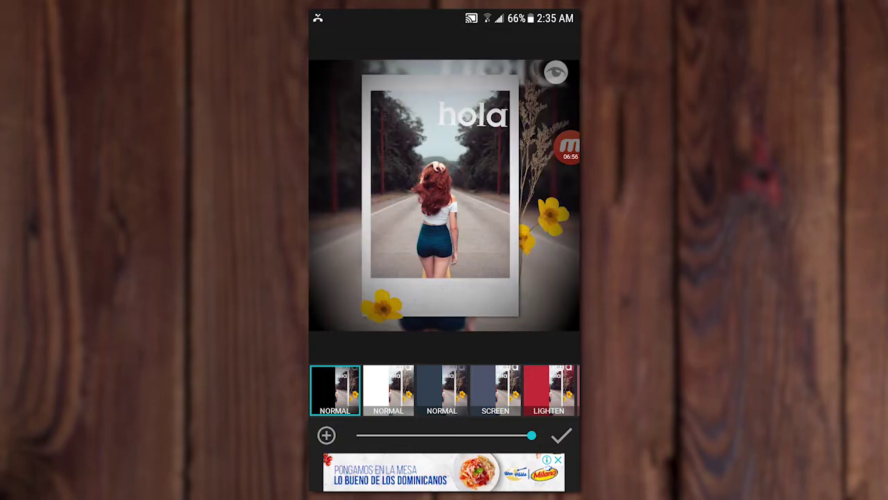
left_click(562, 435)
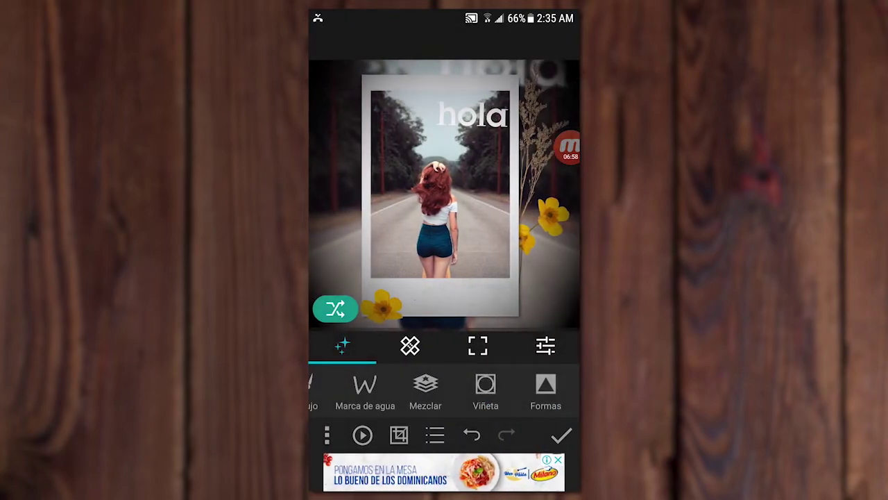
- Open the retouching tool set and start the Clonar brush tool
left_click_drag(486, 389, 369, 388)
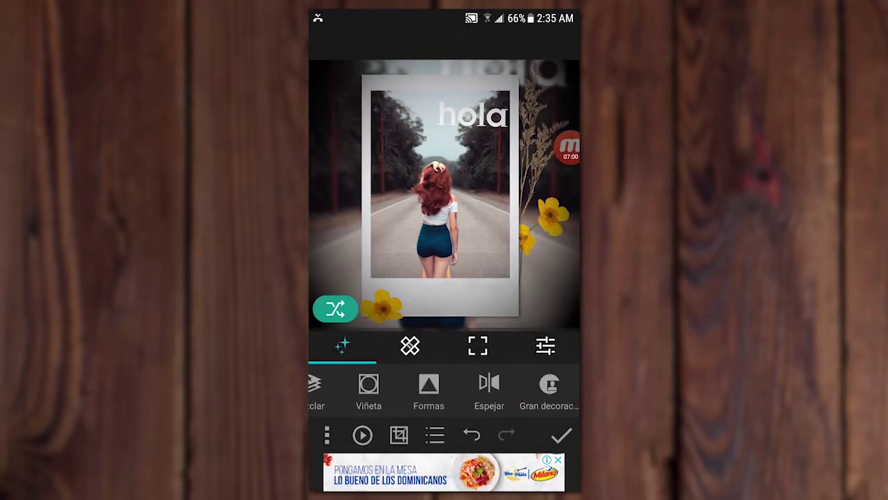
left_click(410, 346)
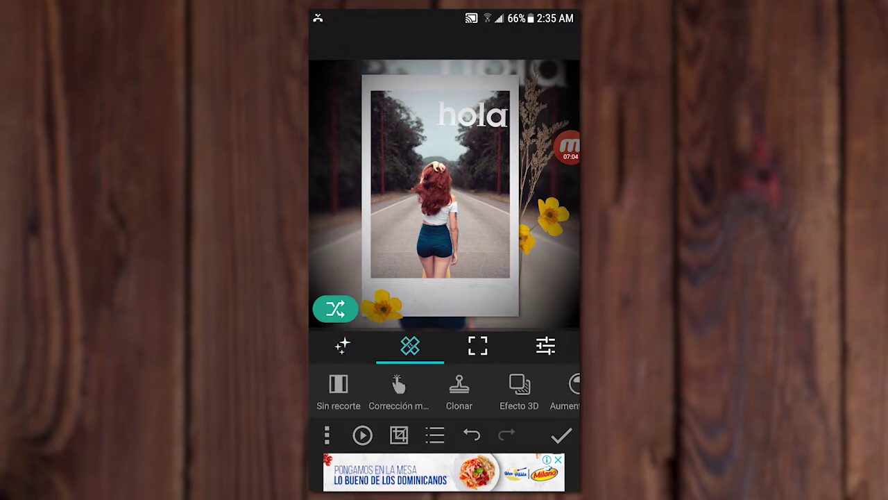
left_click_drag(519, 385, 378, 385)
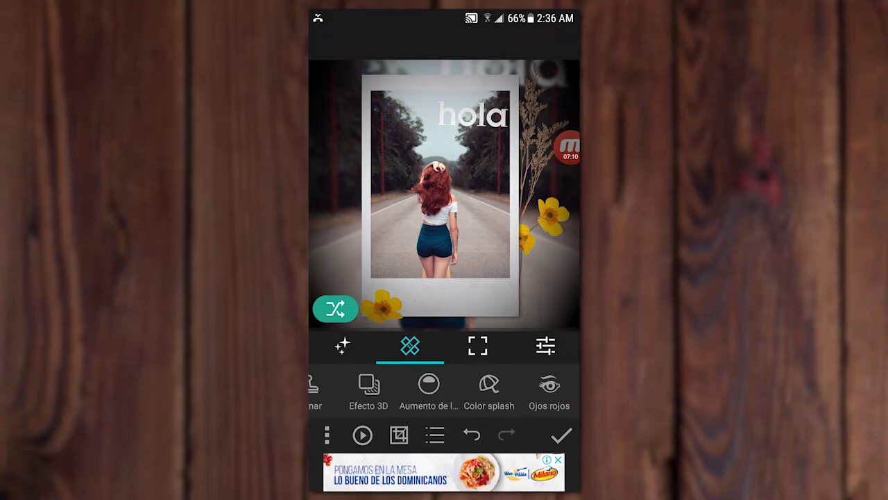
left_click_drag(378, 385, 519, 385)
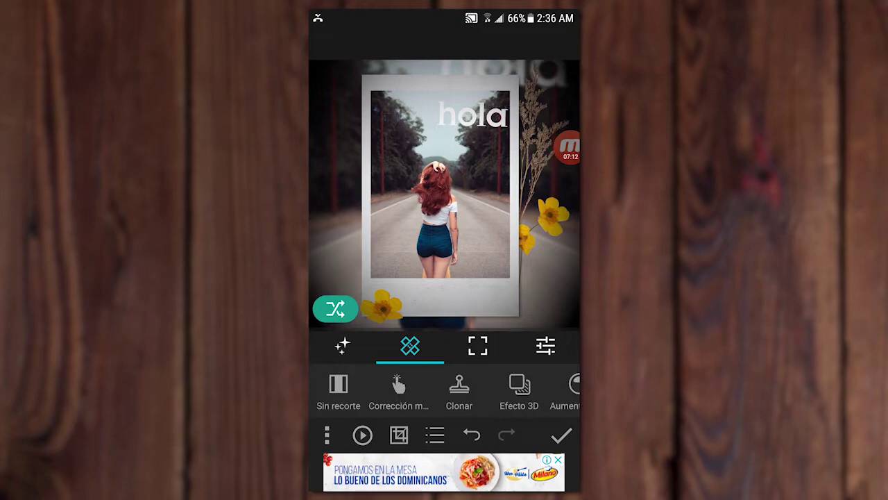
left_click(459, 388)
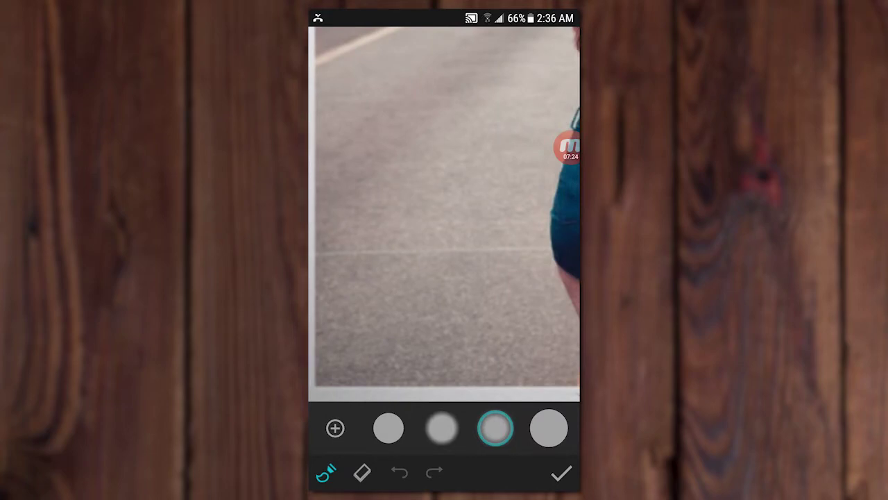
left_click_drag(415, 182, 385, 140)
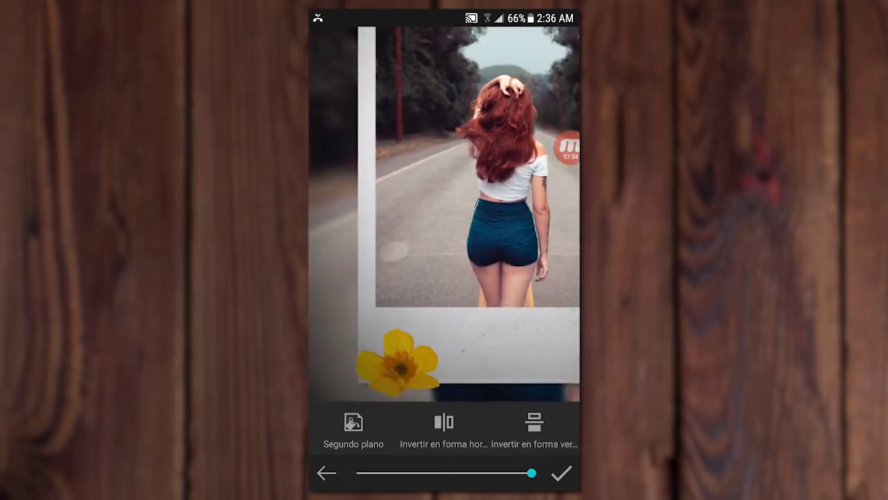
left_click(326, 473)
left_click(562, 473)
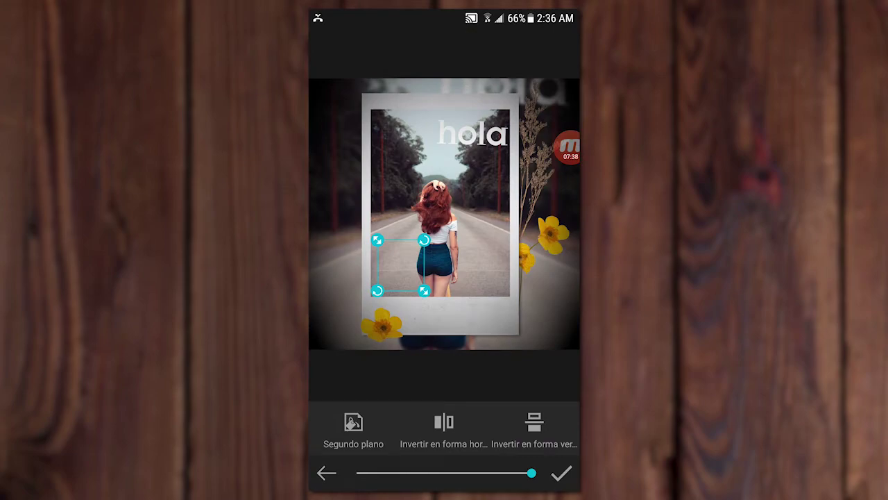
left_click_drag(401, 265, 400, 278)
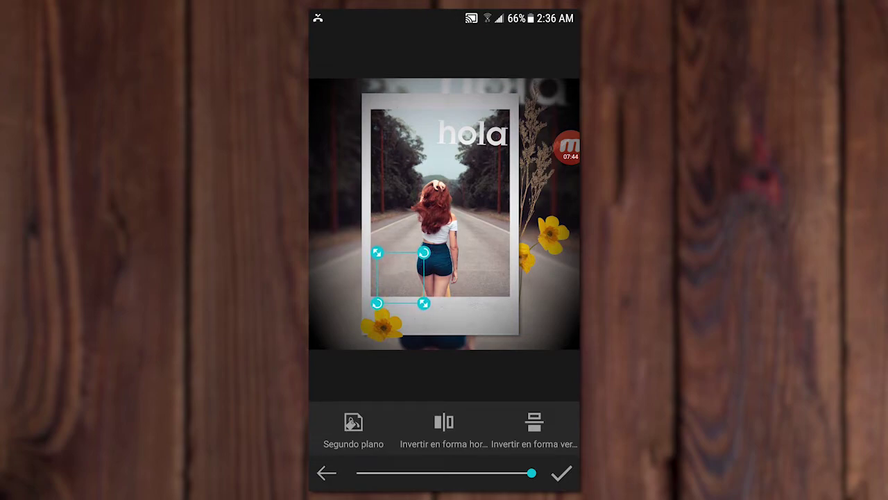
left_click(561, 473)
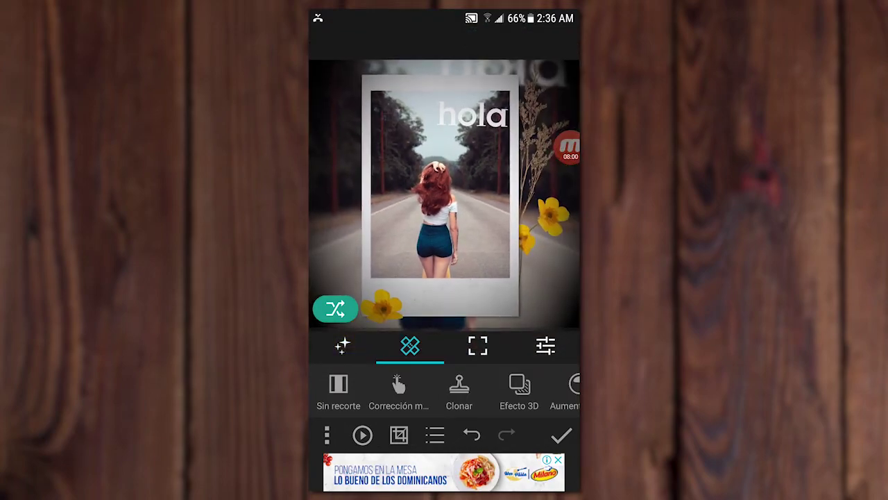
left_click_drag(527, 389, 429, 388)
- Centre a radial focus blur on the woman and apply it
left_click(496, 389)
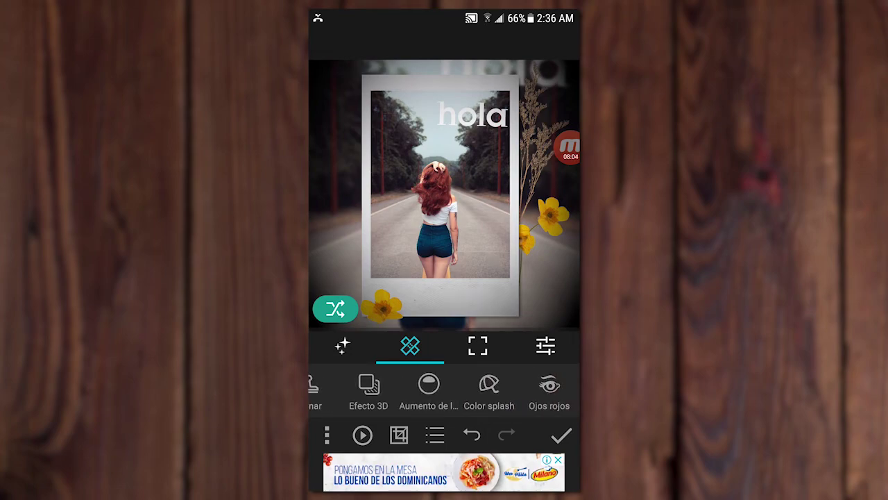
left_click(428, 389)
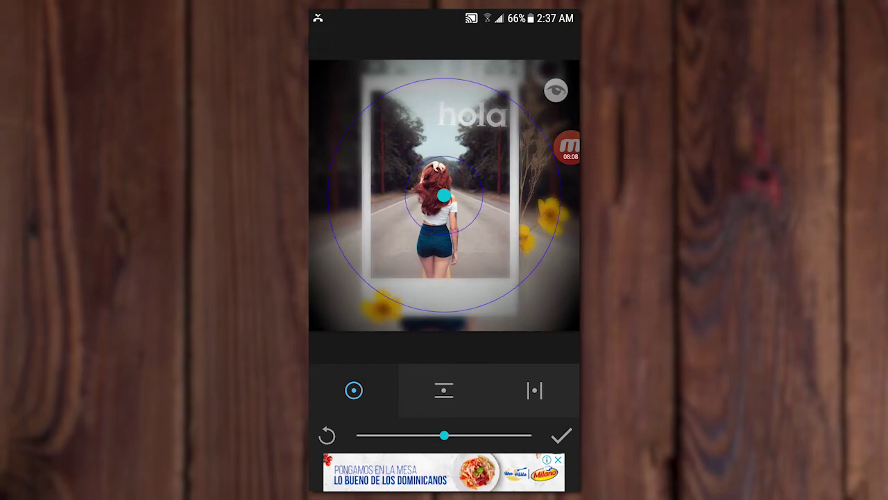
mouse_move(444, 197)
left_mouse_down()
mouse_move(455, 207)
mouse_move(418, 198)
mouse_move(436, 202)
mouse_move(435, 209)
left_mouse_up()
left_click(561, 435)
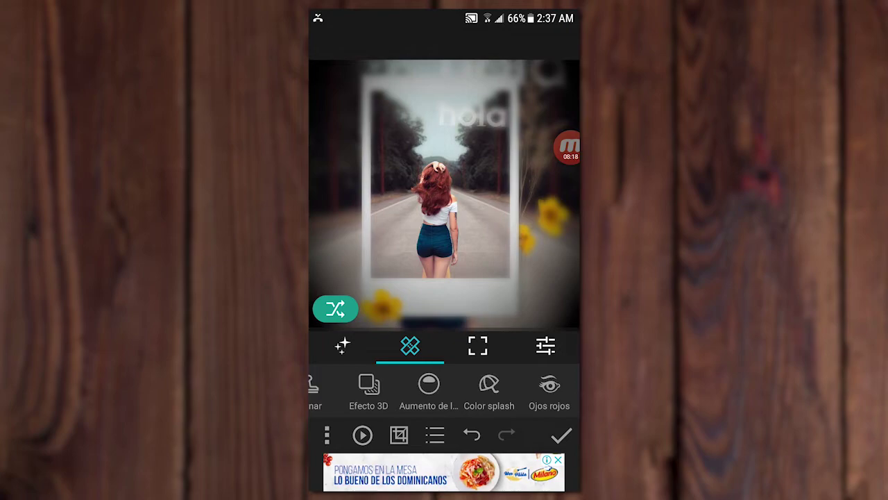
left_click(477, 345)
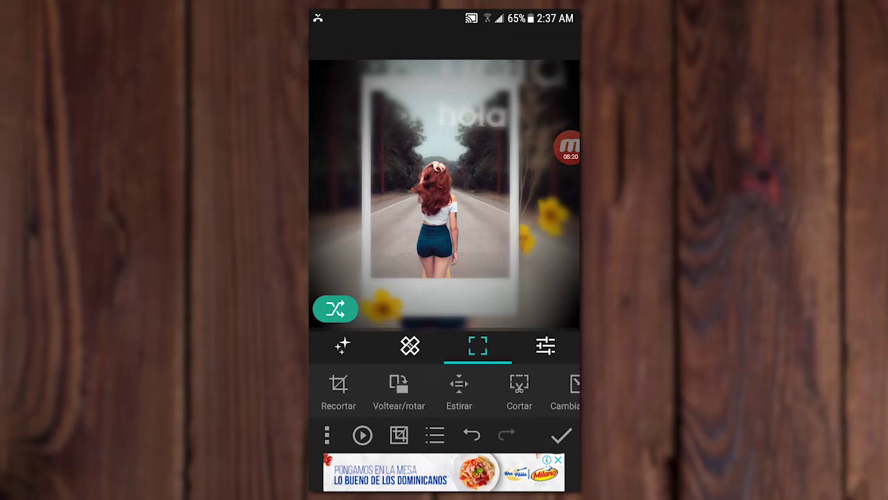
- Open Recortar from the crop tools and close it without cropping
left_click_drag(527, 389, 377, 389)
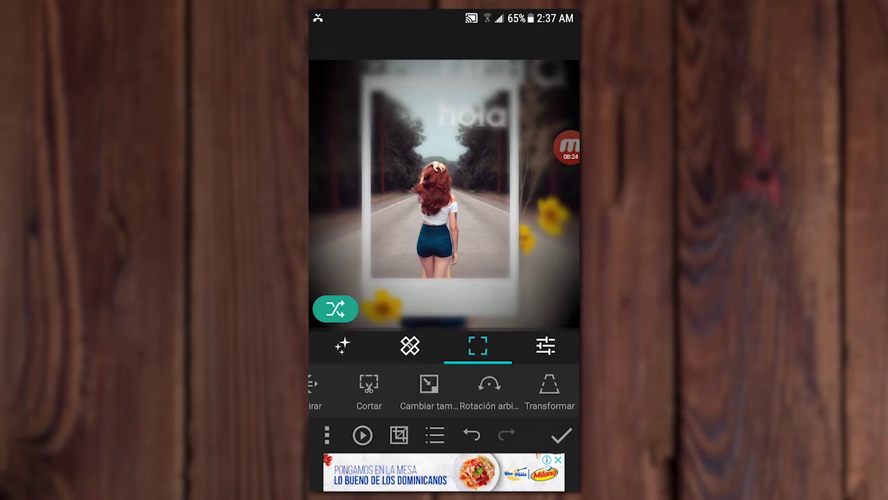
left_click_drag(389, 389, 538, 388)
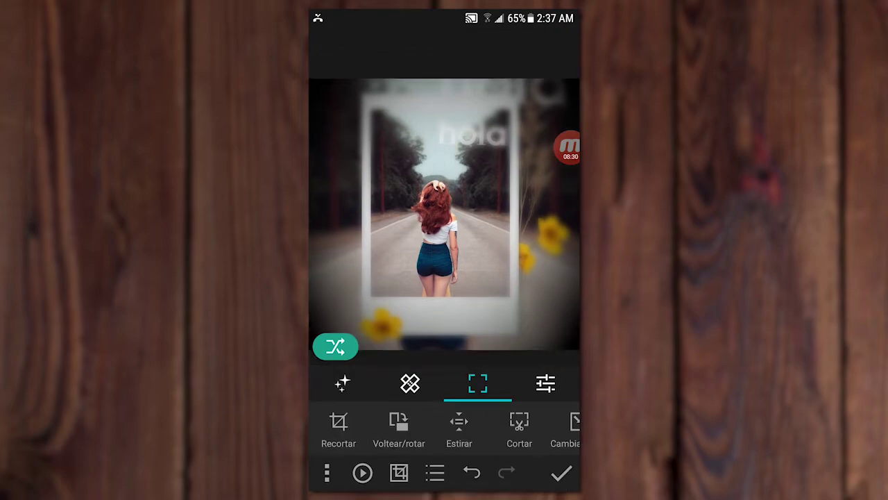
left_click(338, 388)
left_click(561, 435)
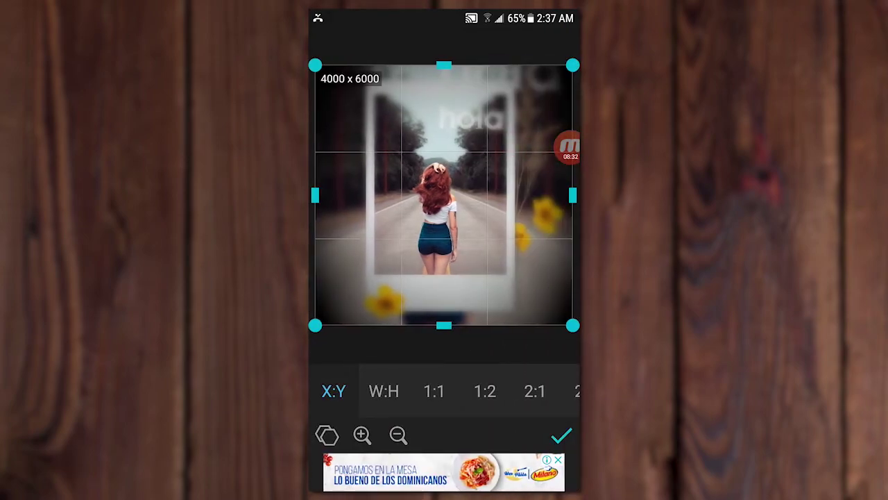
- In Voltear/rotar, rotate 90° clockwise three times until the photo is upright
left_click(398, 428)
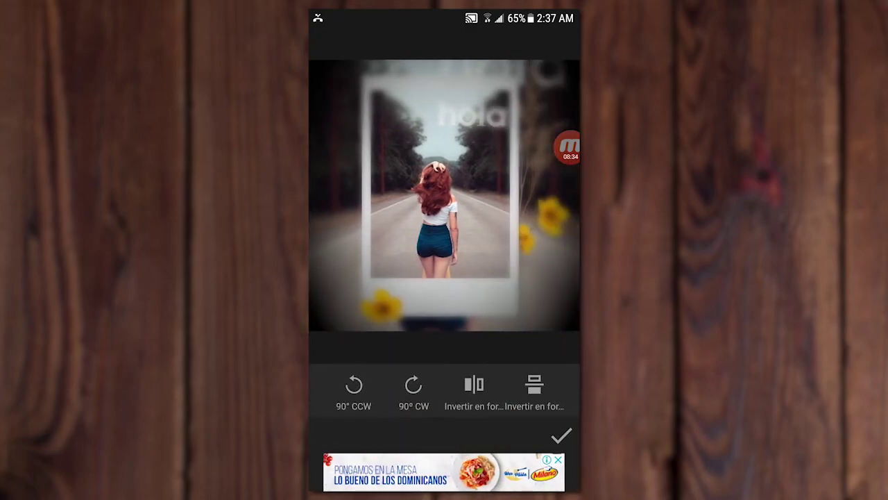
left_click(413, 388)
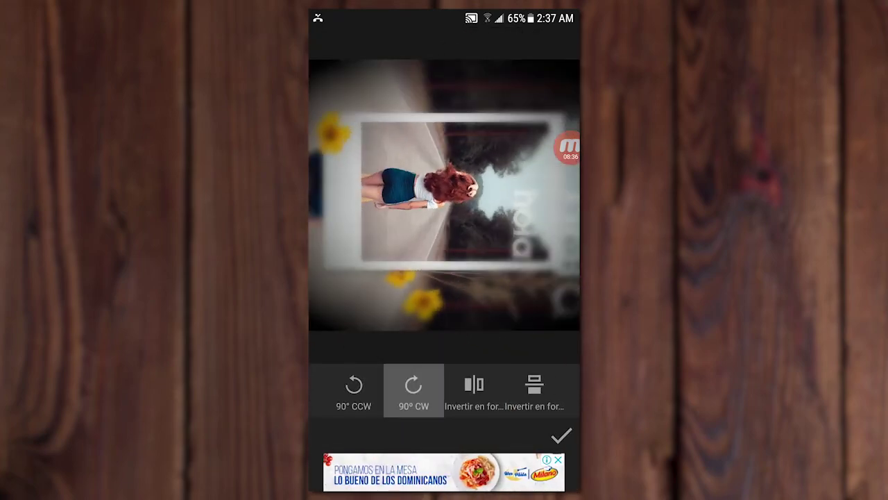
left_click(413, 388)
left_click(414, 389)
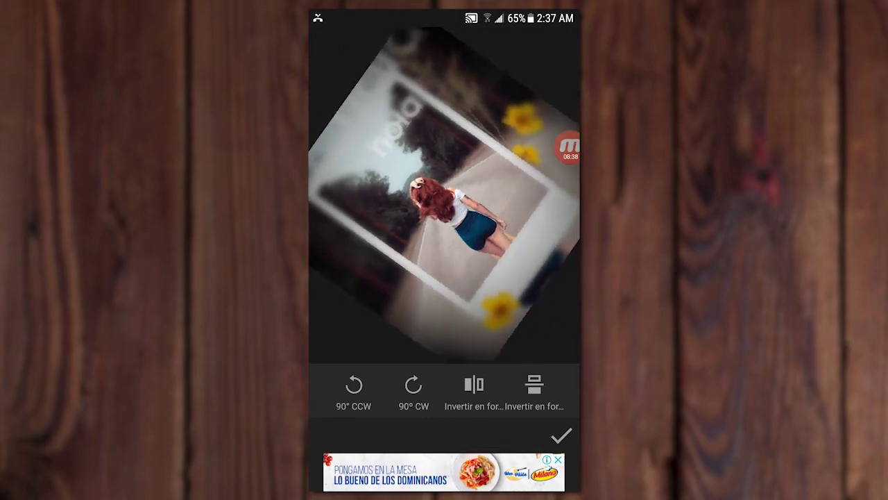
left_click(561, 435)
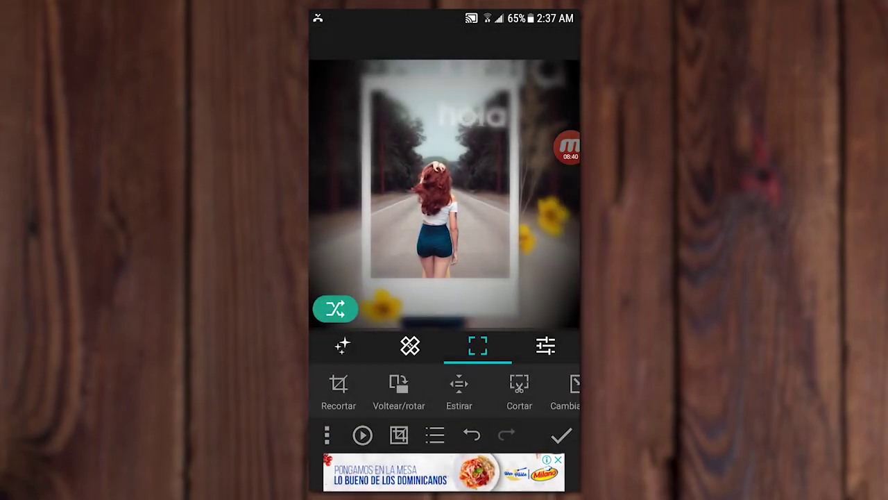
left_click(545, 345)
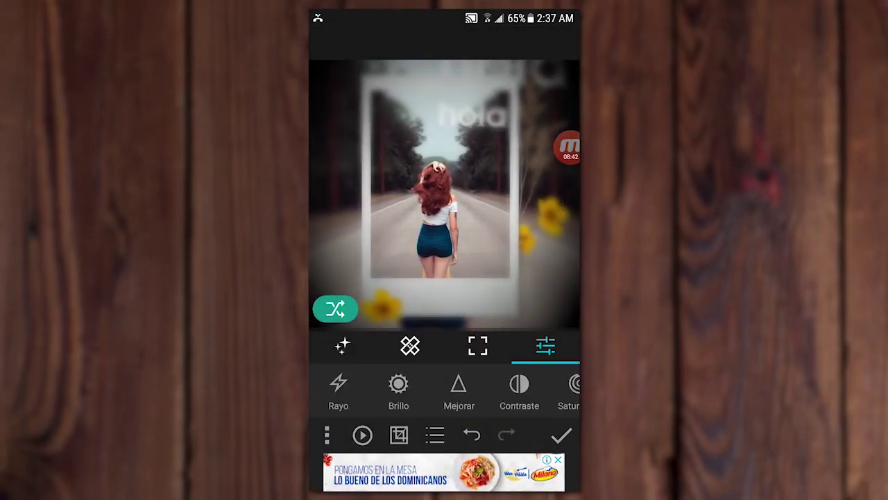
- Darken the vignette edges, then apply a second edge-shading adjustment at strength 40
mouse_move(444, 435)
left_mouse_down()
mouse_move(471, 435)
mouse_move(395, 435)
mouse_move(416, 435)
left_mouse_up()
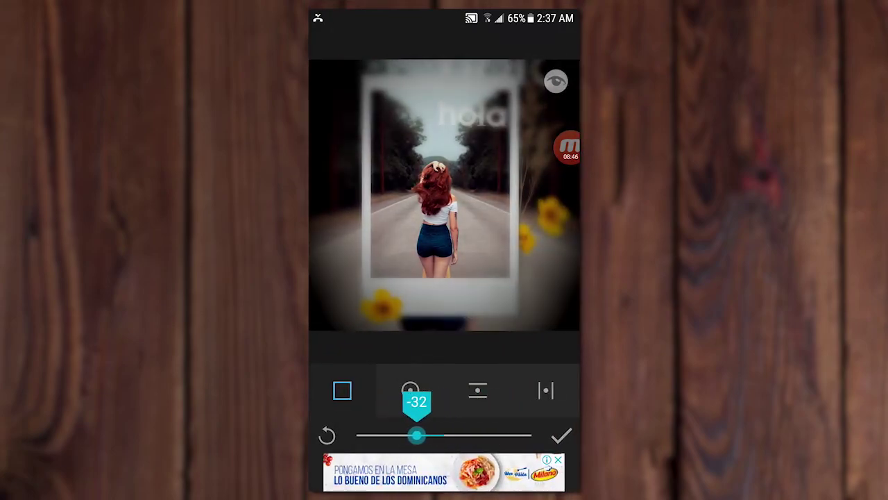
left_click(561, 435)
left_click_drag(527, 389, 444, 388)
left_click(554, 388)
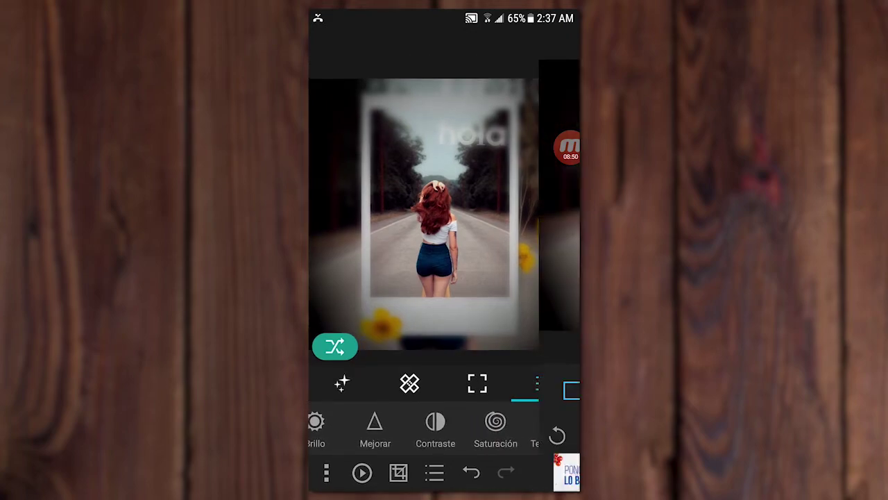
mouse_move(444, 435)
left_mouse_down()
mouse_move(479, 435)
mouse_move(424, 435)
mouse_move(455, 435)
left_mouse_up()
left_click(561, 435)
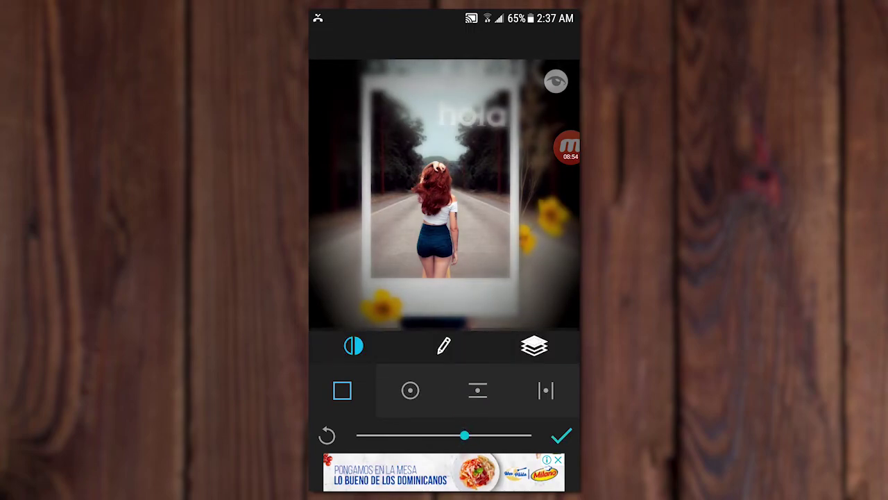
left_click_drag(496, 389, 418, 389)
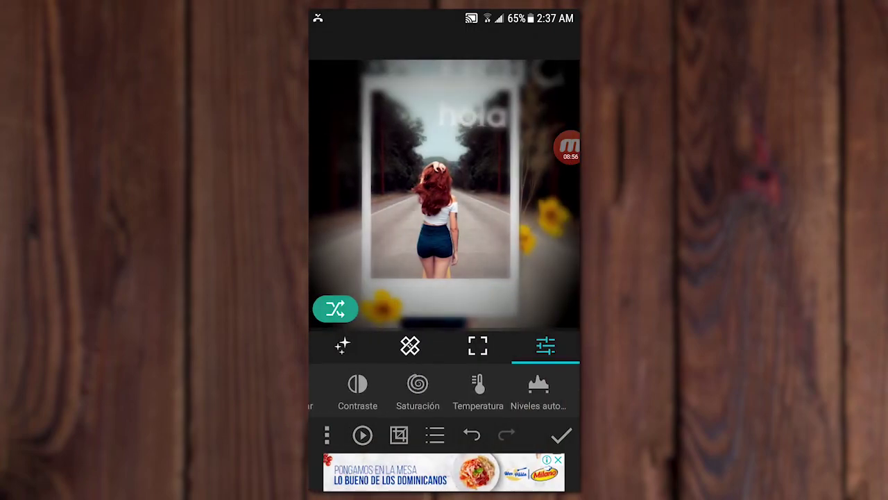
- Apply the colour intensity adjustment at full strength
left_click(539, 389)
left_click_drag(480, 435, 531, 435)
left_click(561, 434)
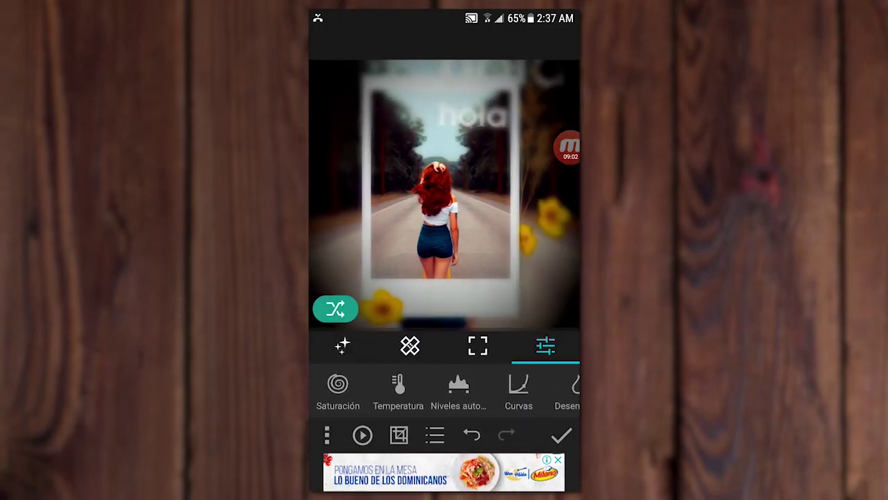
left_click_drag(513, 388, 421, 388)
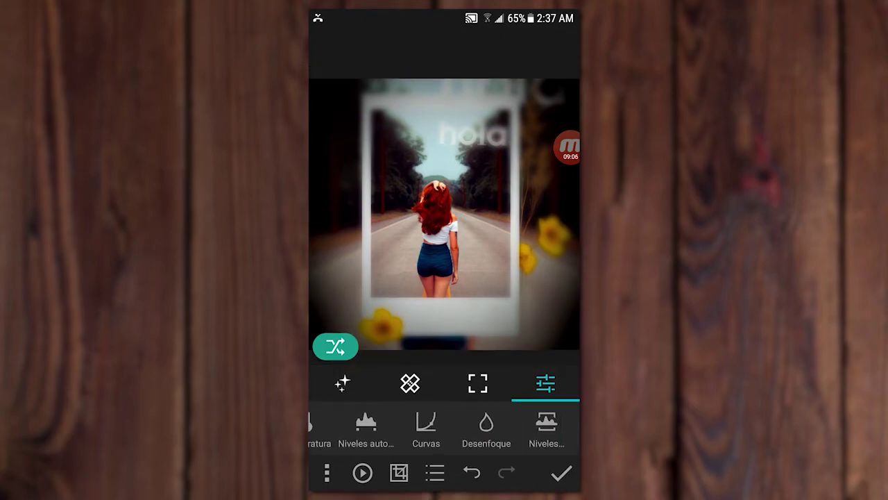
- Try a Desenfoque blur of 26 on the whole photo, then discard it
left_click(485, 388)
mouse_move(444, 435)
left_mouse_down()
mouse_move(367, 435)
mouse_move(525, 435)
mouse_move(357, 435)
left_mouse_up()
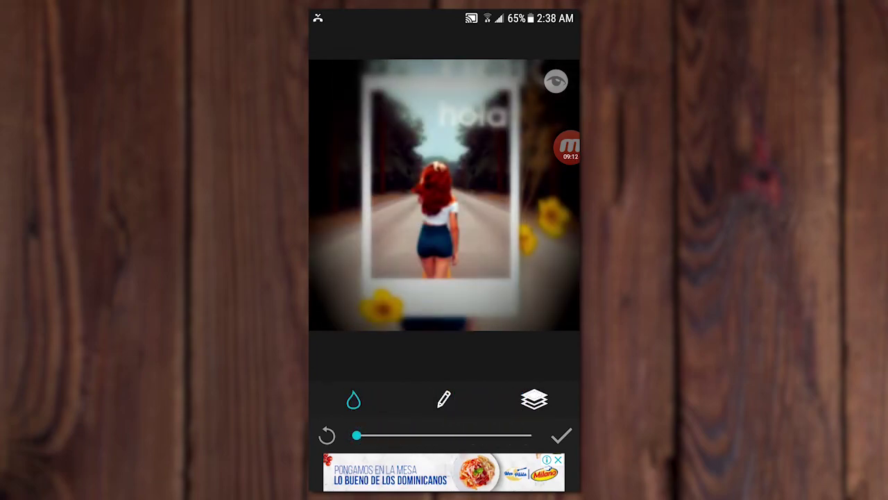
key("Escape")
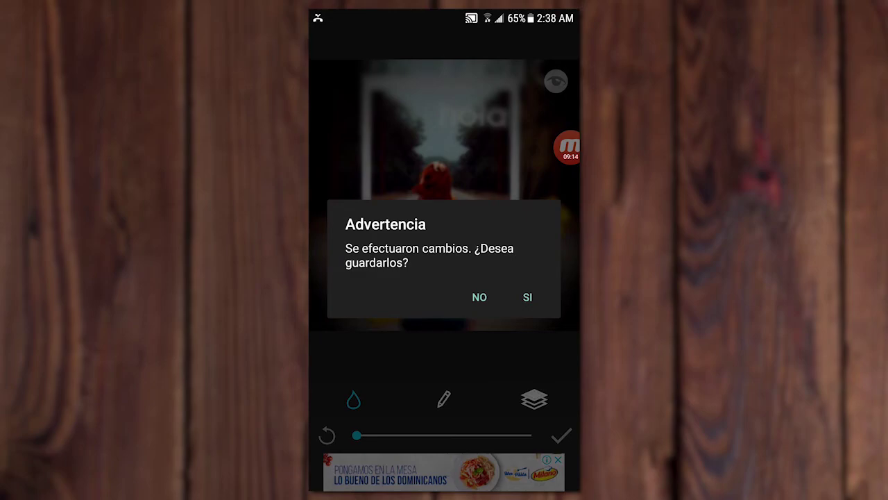
left_click(479, 297)
mouse_move(485, 388)
left_mouse_down()
mouse_move(330, 388)
mouse_move(499, 388)
left_mouse_up()
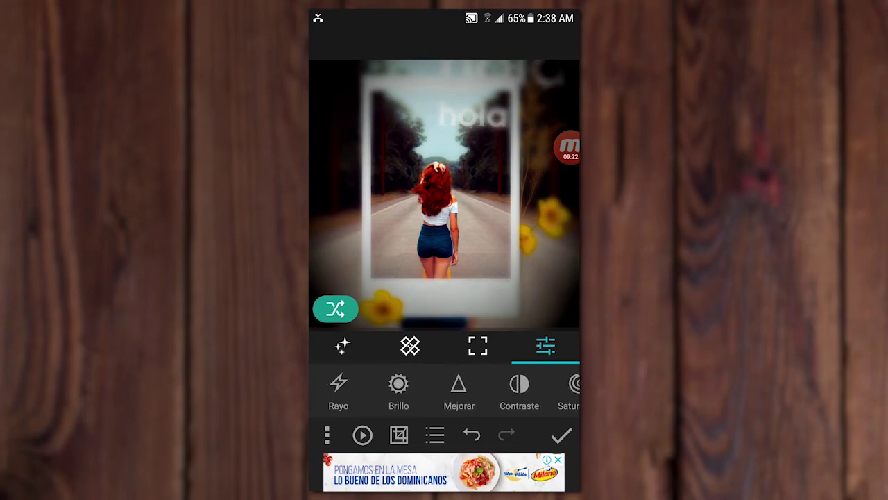
- Save the photo as a new JPG at Original size, with Sobrescribir original unchecked
key("Escape")
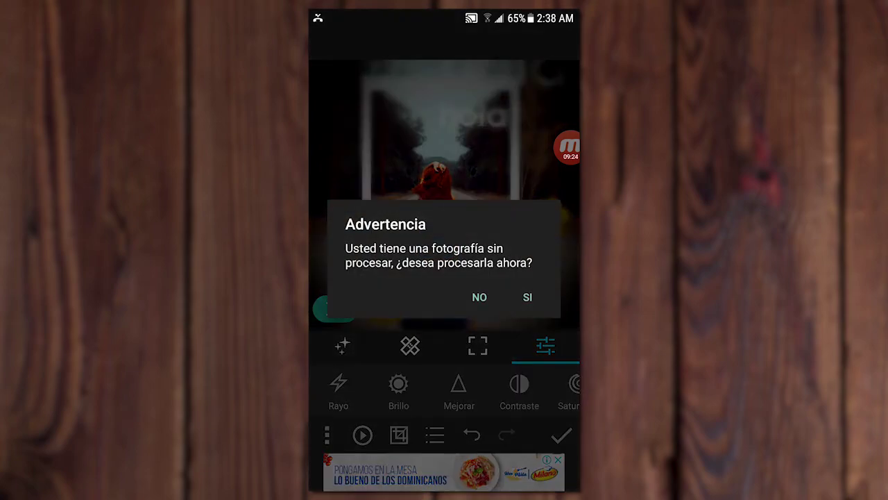
key("Escape")
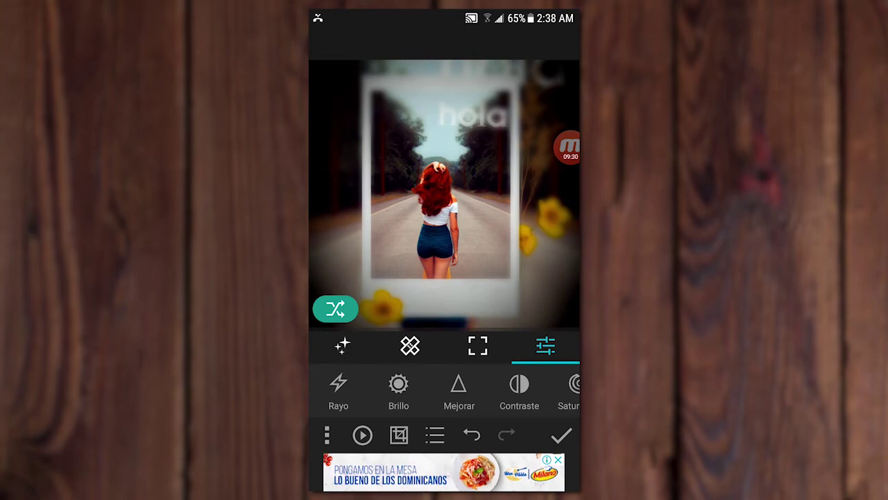
left_click(561, 435)
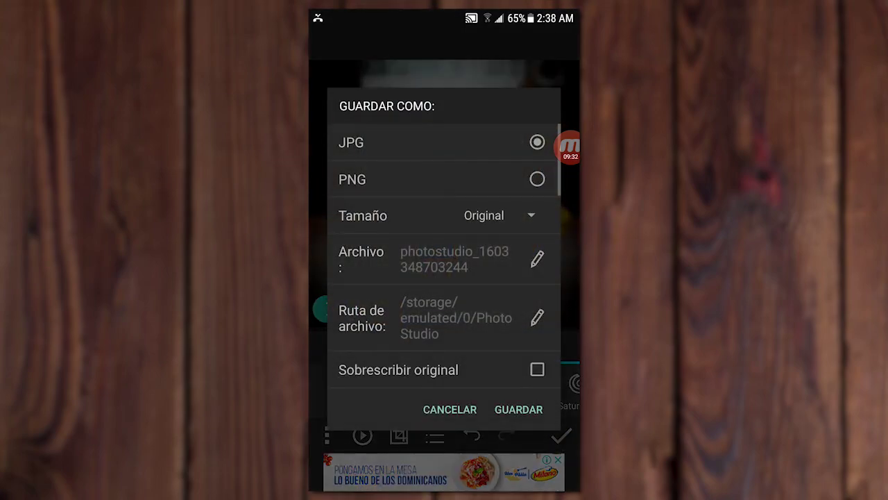
left_click(530, 215)
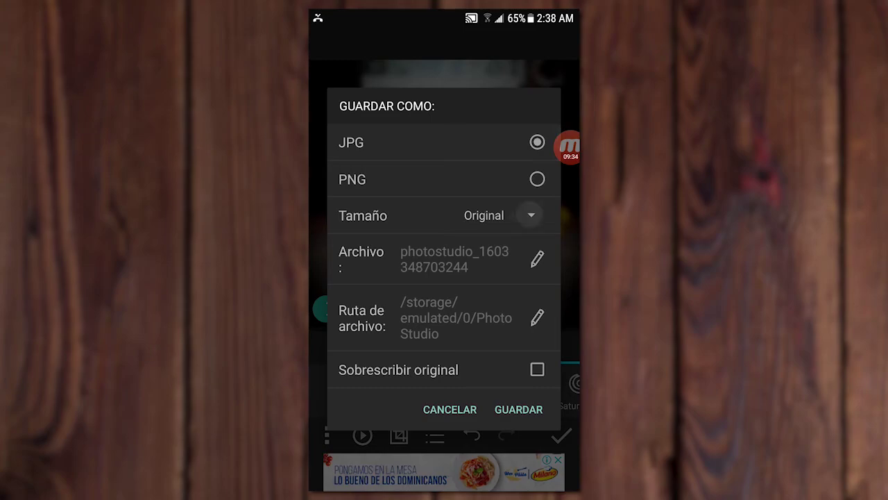
left_click(484, 257)
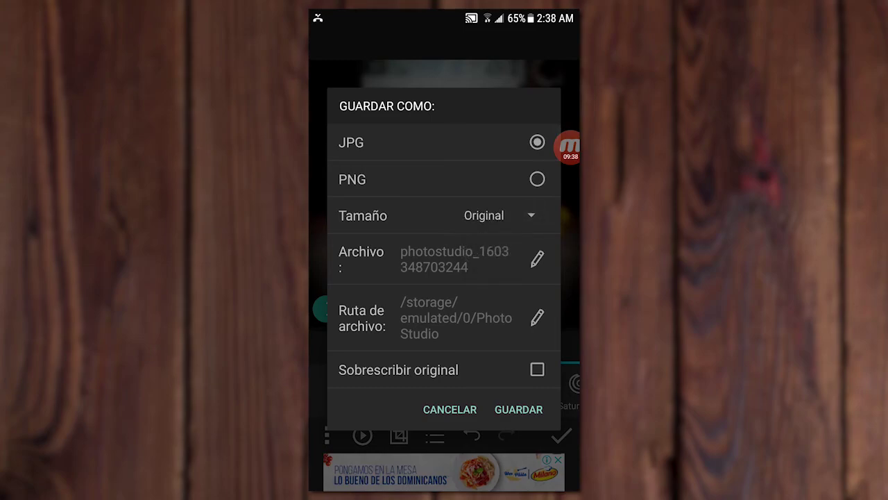
left_click(537, 370)
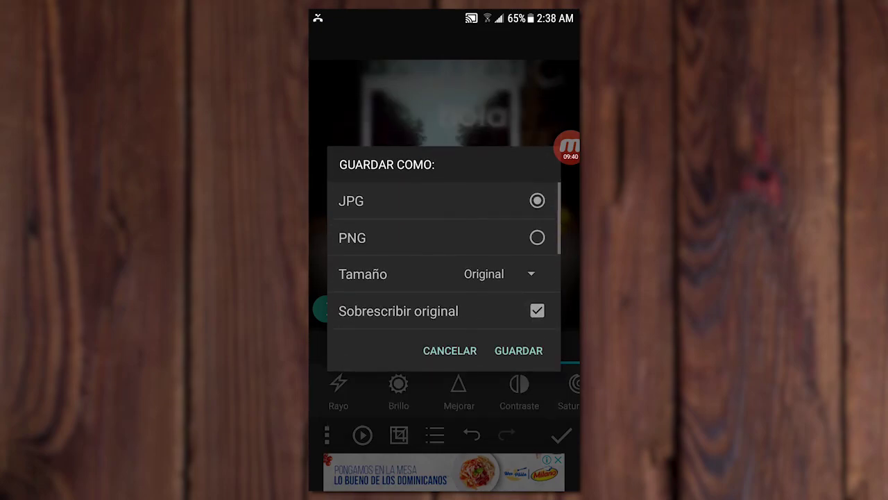
left_click(537, 310)
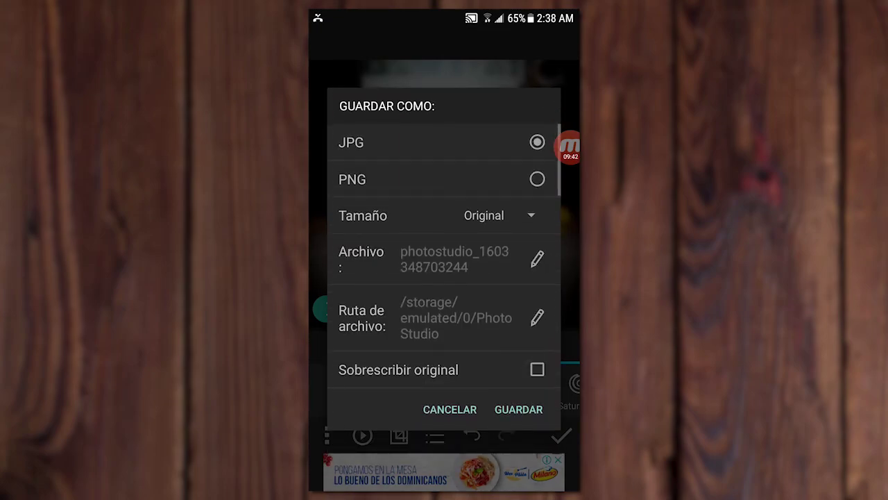
left_click(518, 409)
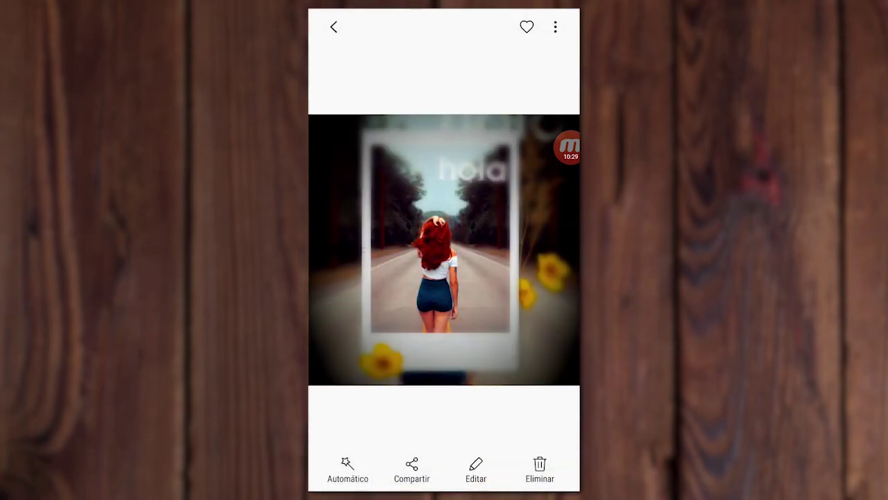
- Swipe to the original road photo to compare it with the edit
left_click_drag(527, 243, 346, 242)
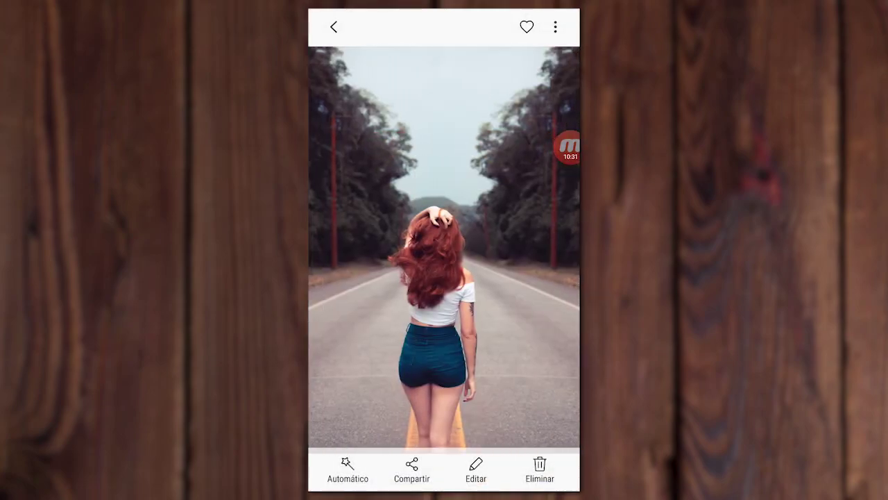